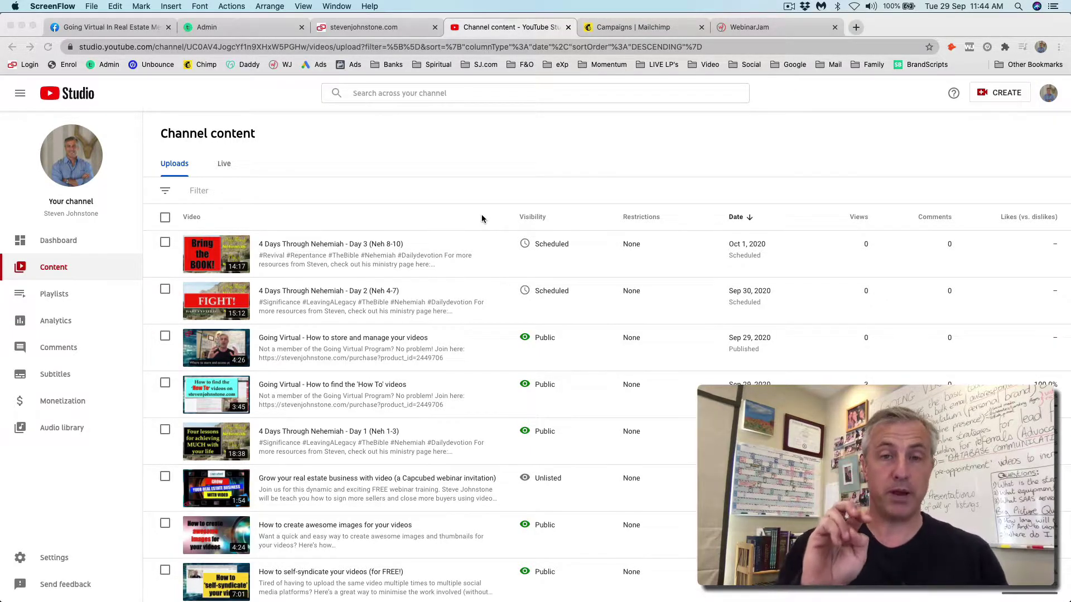
Switch to the Mail draft, address it to the intended contact, and change "video" to "videos" in the third list item
key(super+Tab)
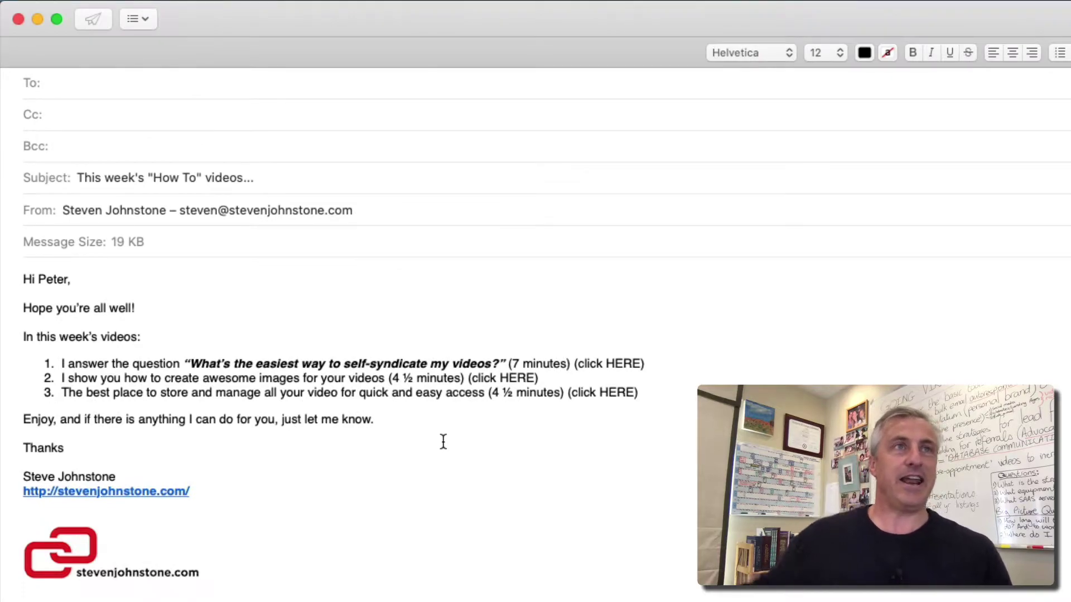
click(80, 85)
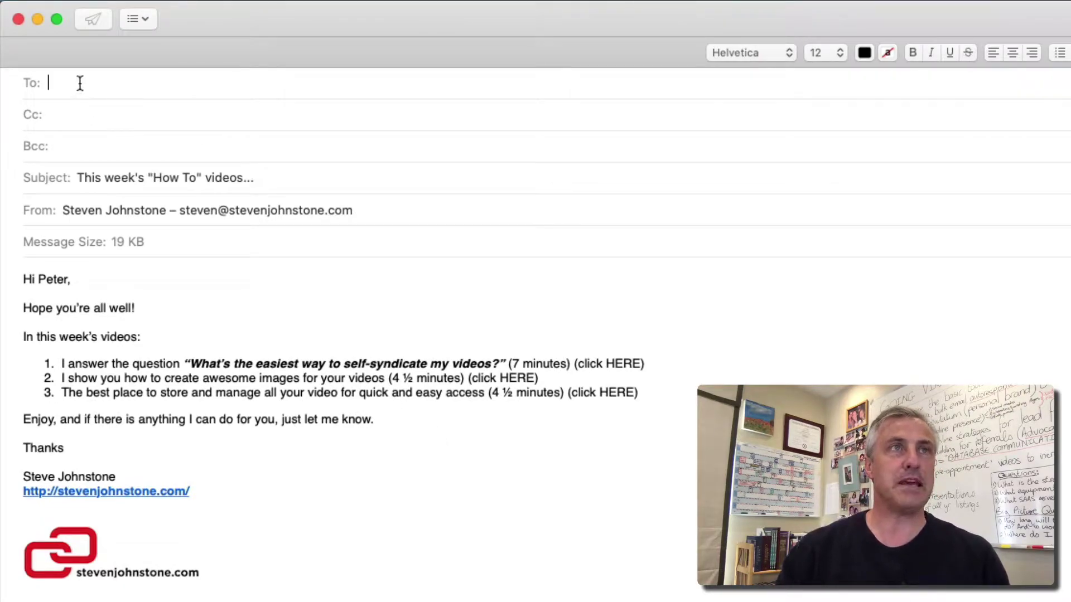
text(Peter)
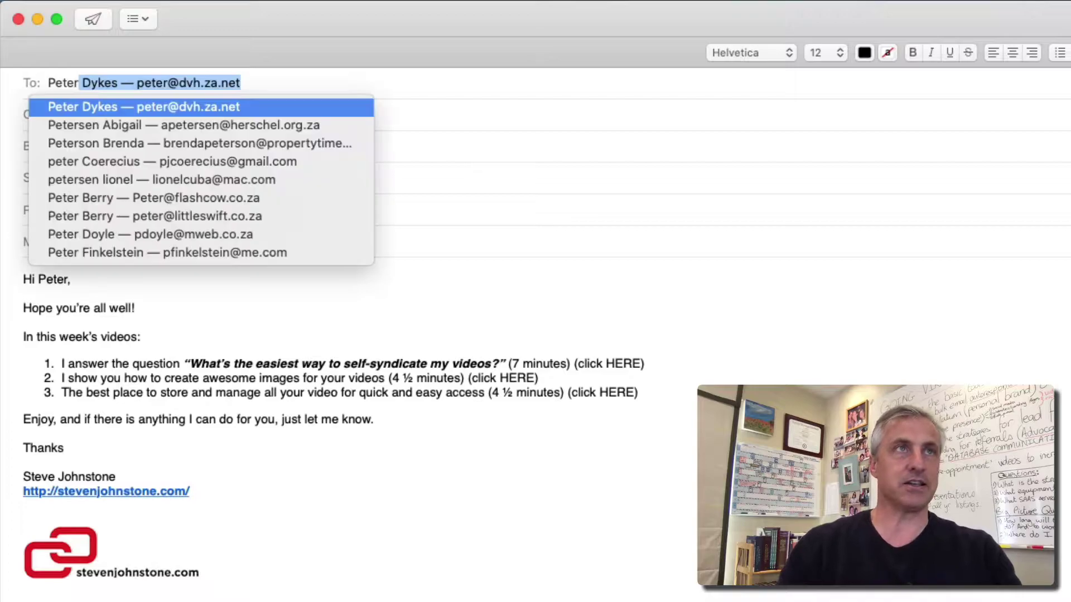
text( sta)
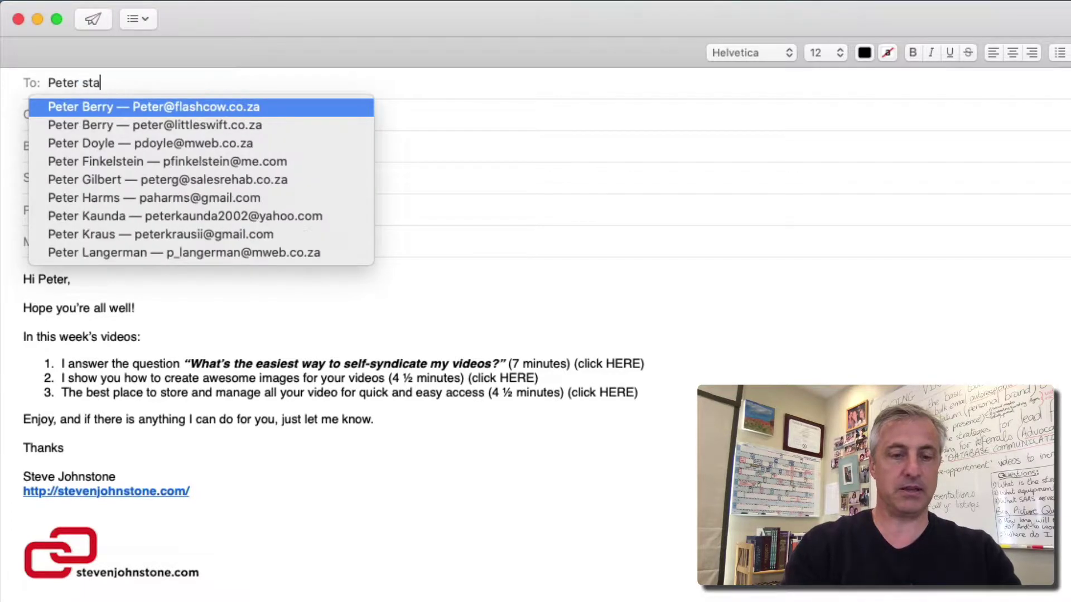
key(Return)
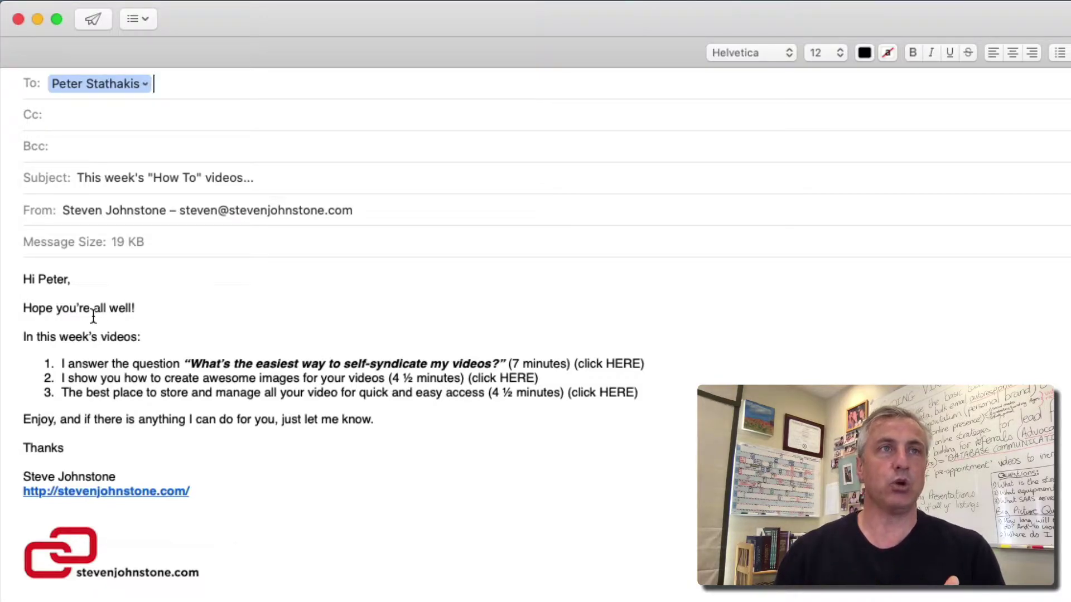
click(337, 393)
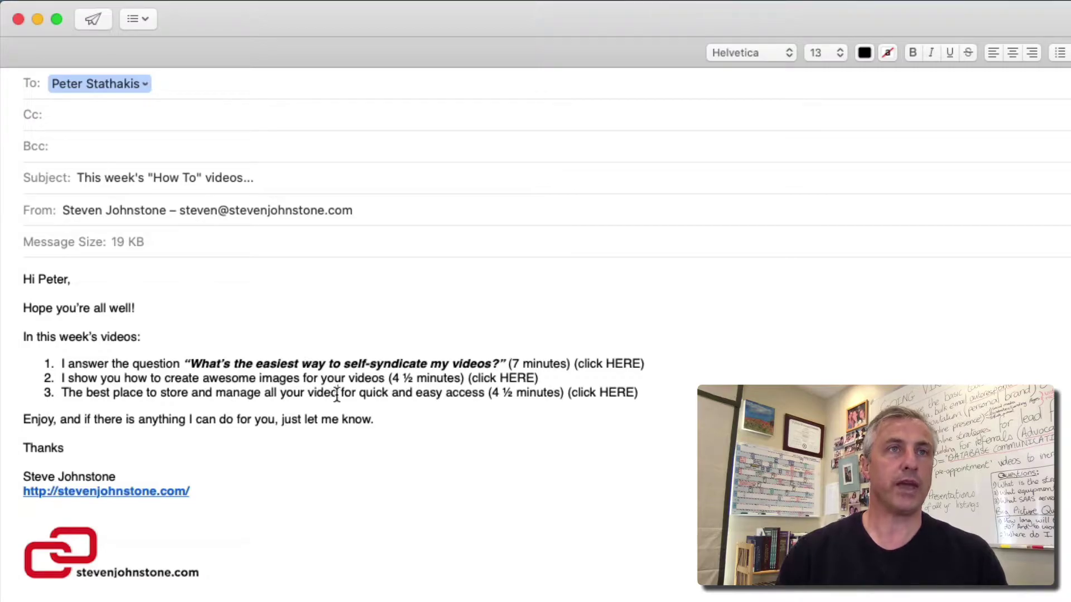
text(s)
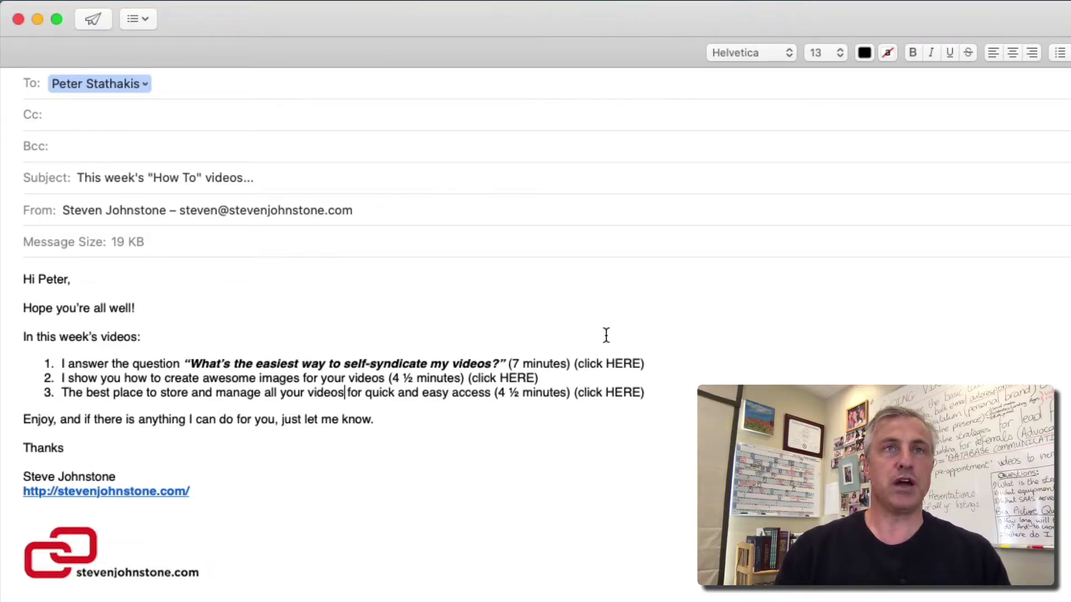
double_click(624, 365)
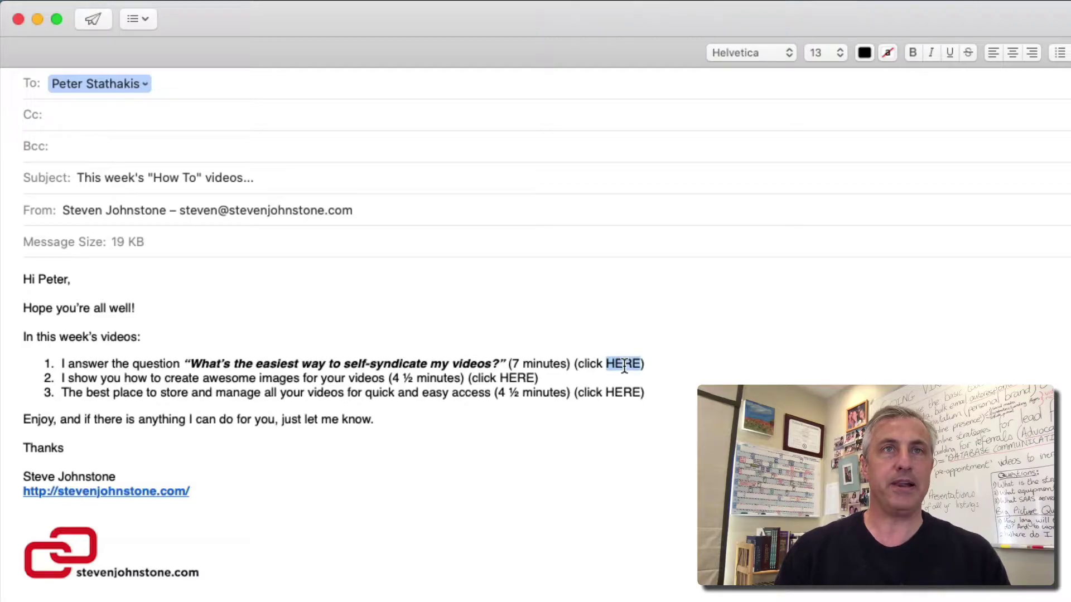
double_click(509, 378)
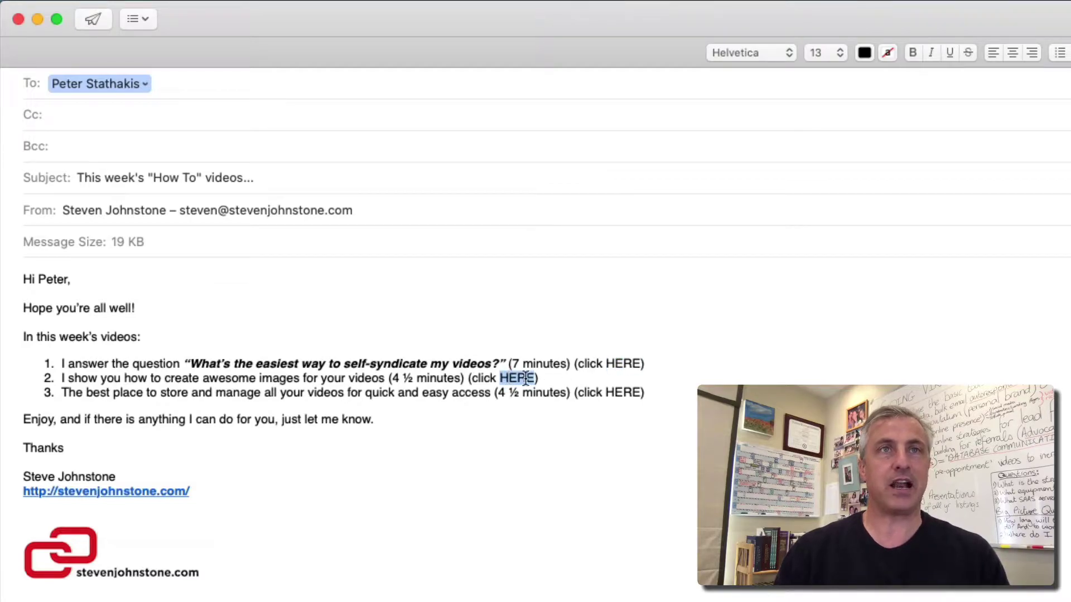
double_click(621, 393)
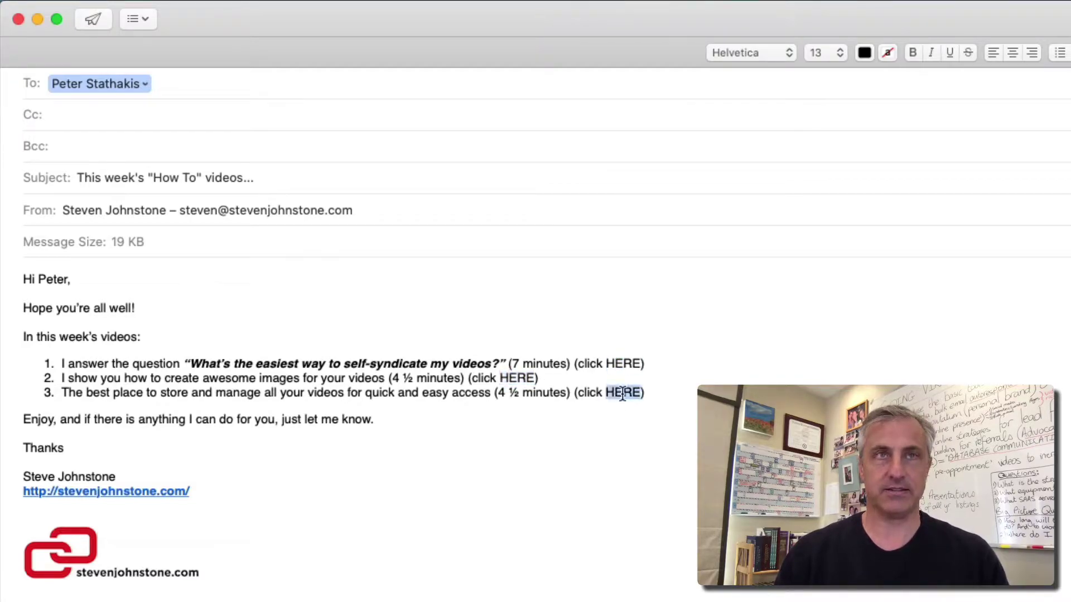
click(629, 363)
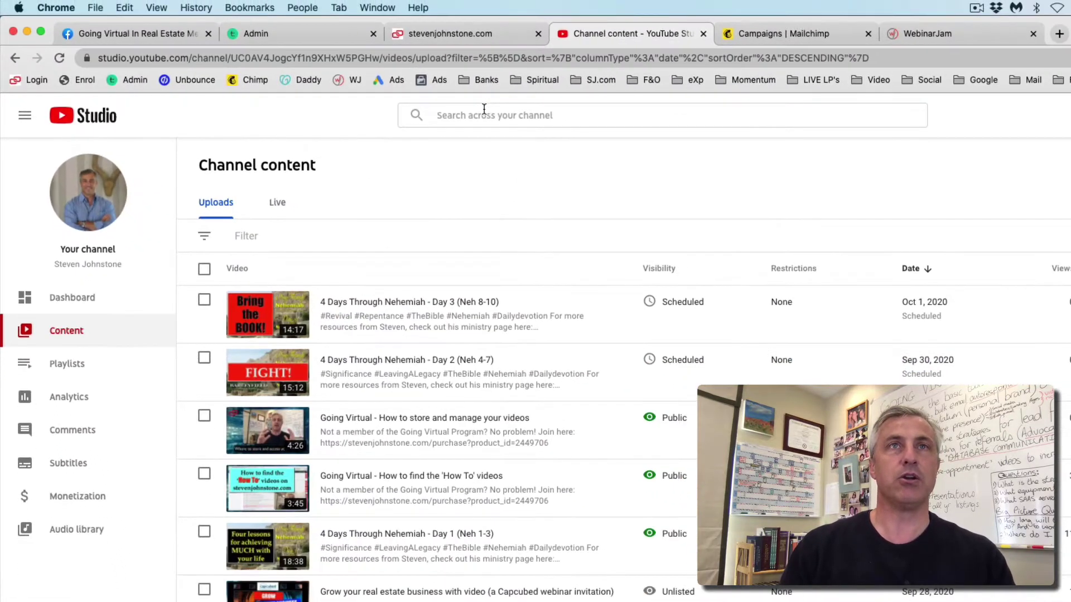
In YouTube Studio, search the channel for "syndi" and copy the YouTube link address of "How to self-syndicate your videos (for FREE!)"
click(483, 113)
text(syndi)
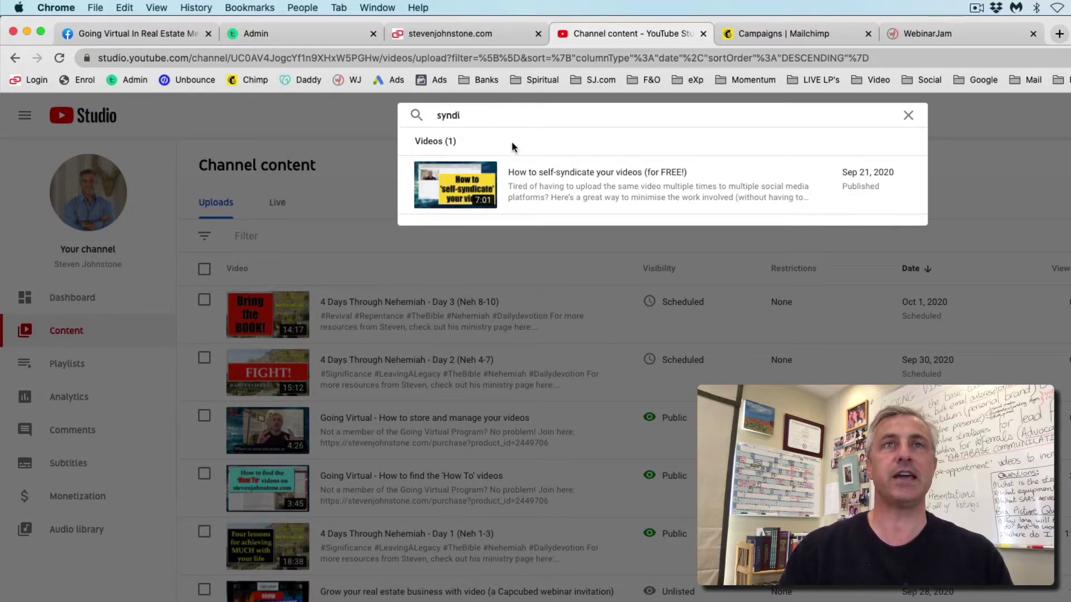
mouse_move(530, 171)
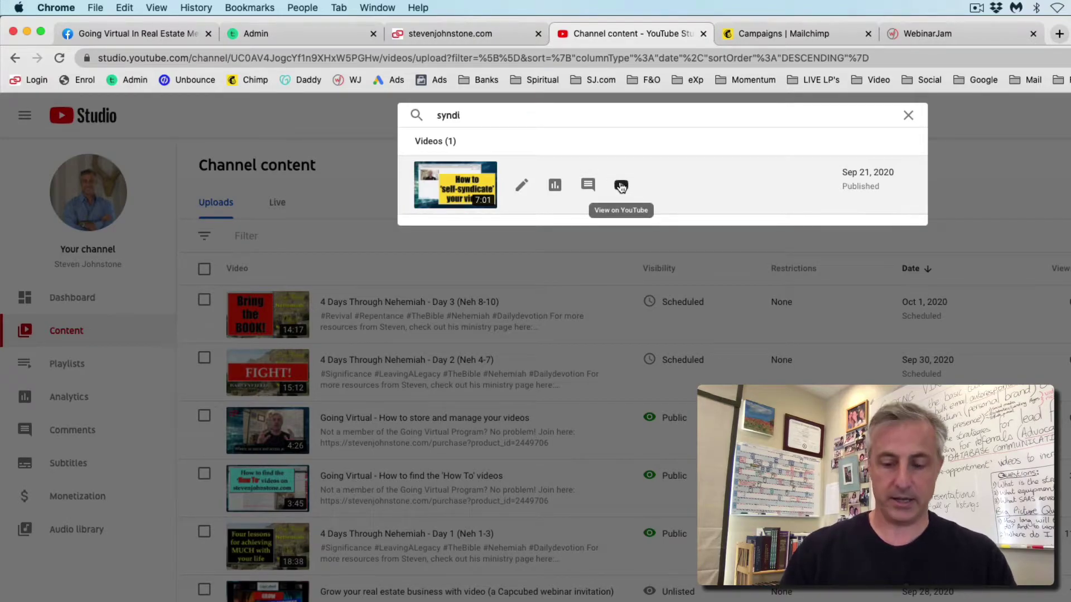
right_click(620, 187)
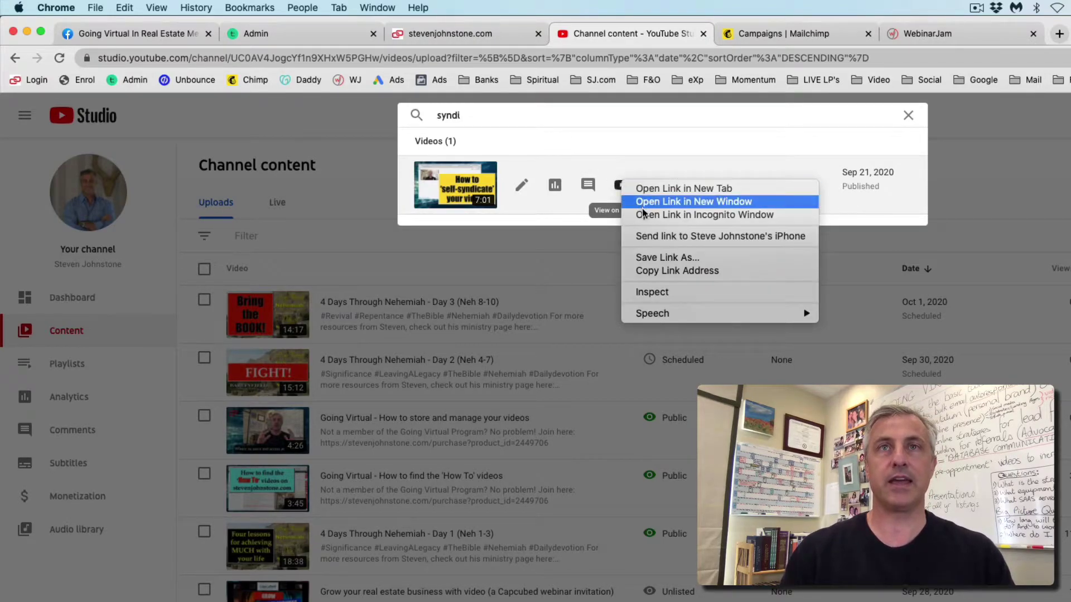
click(660, 271)
Switch to the Mail draft and link the word HERE in the first list item to the copied YouTube address
key(super+Tab)
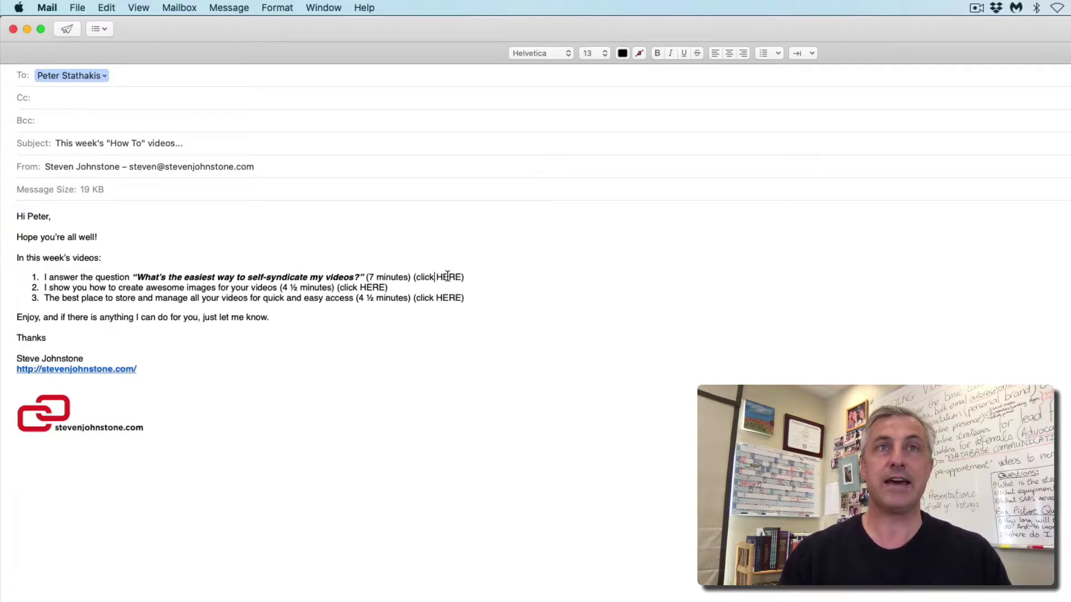
double_click(448, 275)
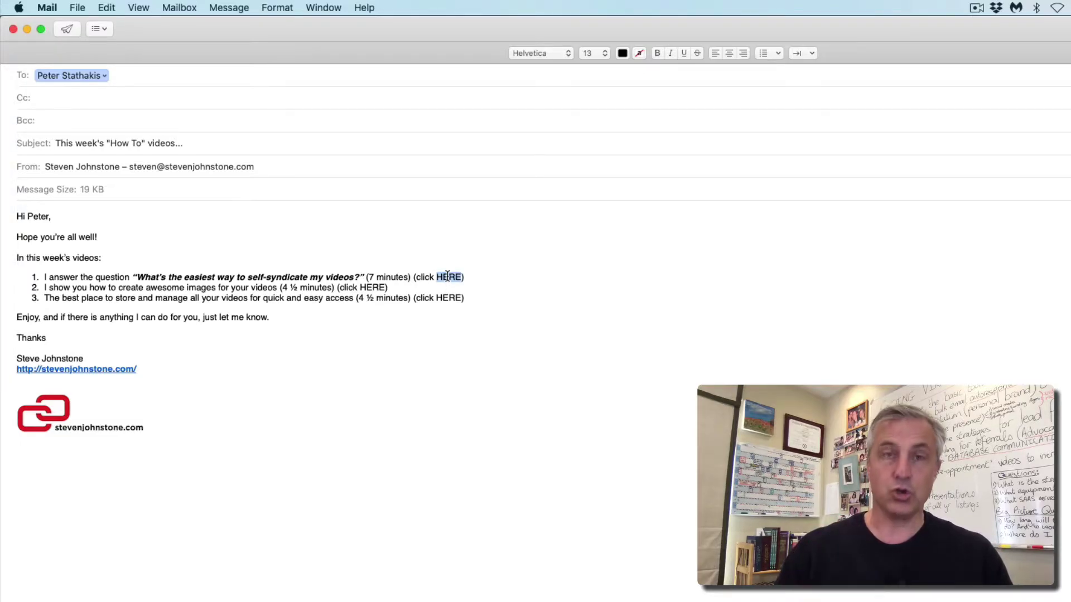
right_click(448, 275)
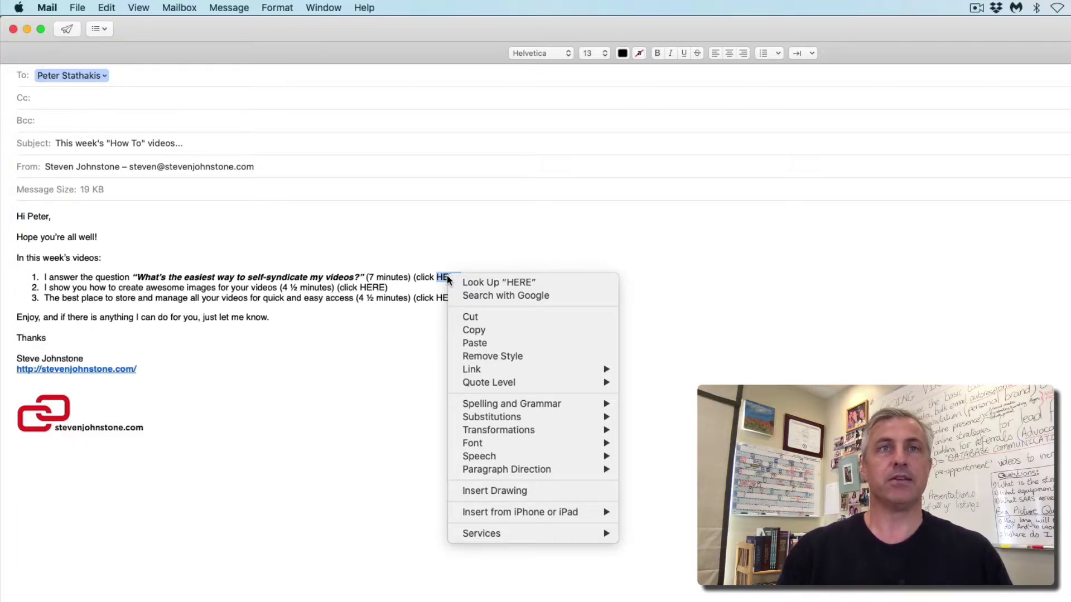
mouse_move(470, 373)
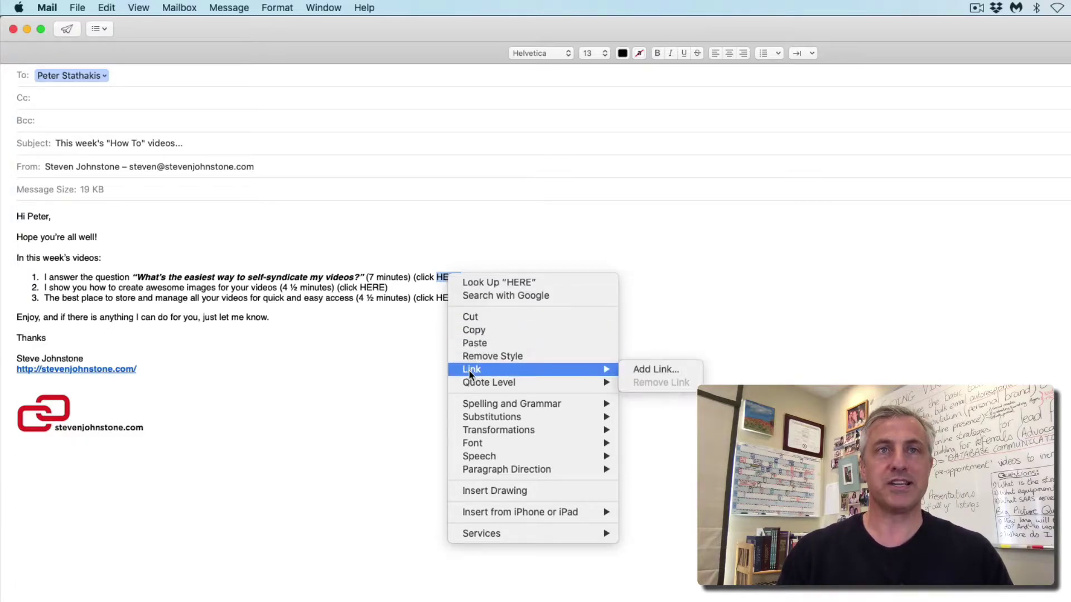
click(657, 370)
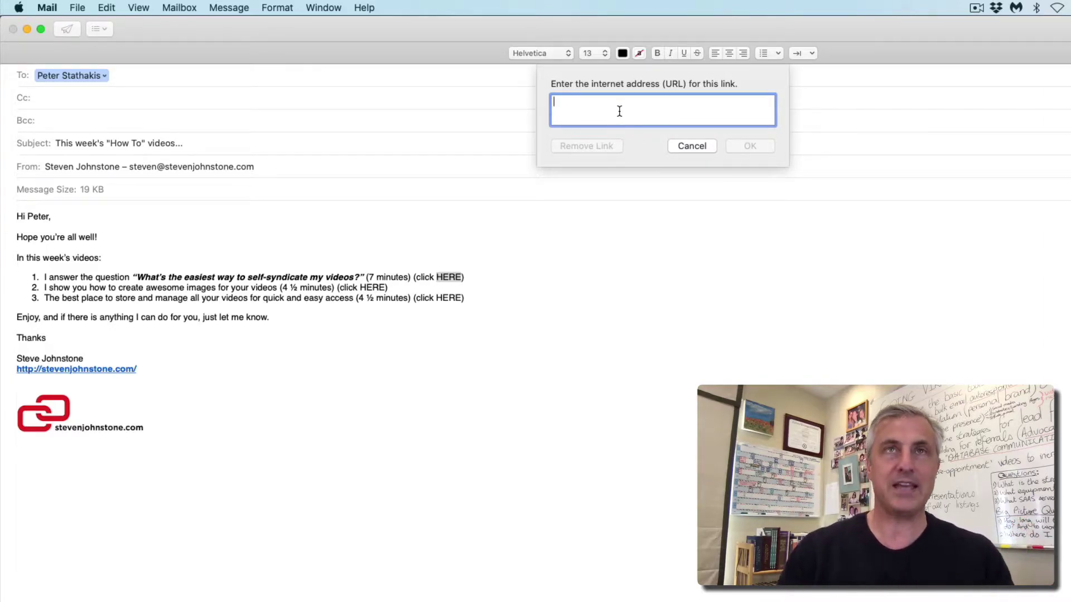
right_click(619, 111)
click(640, 144)
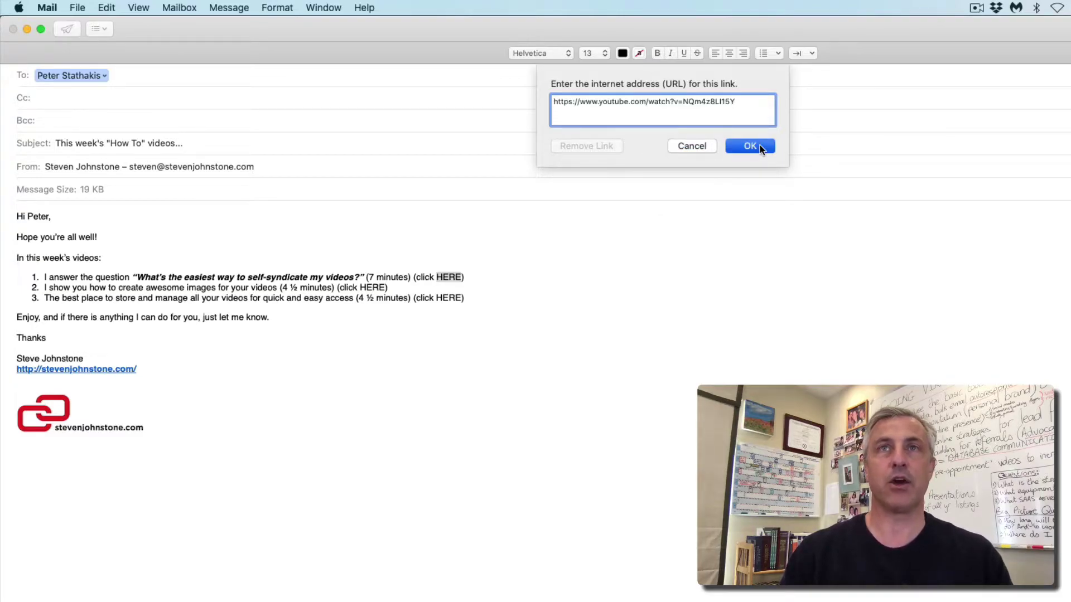
click(750, 146)
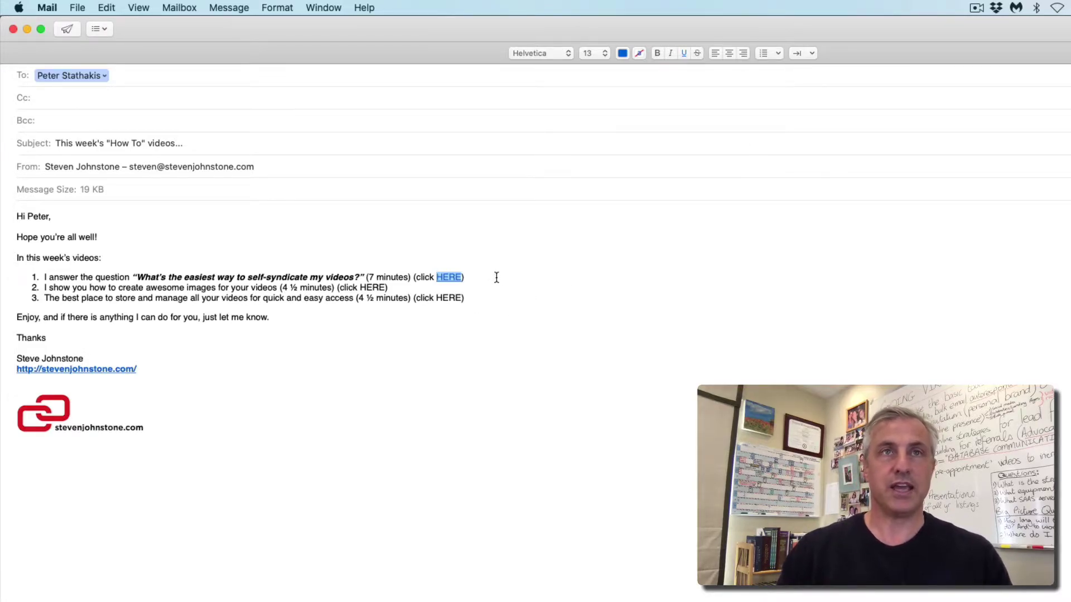
double_click(424, 278)
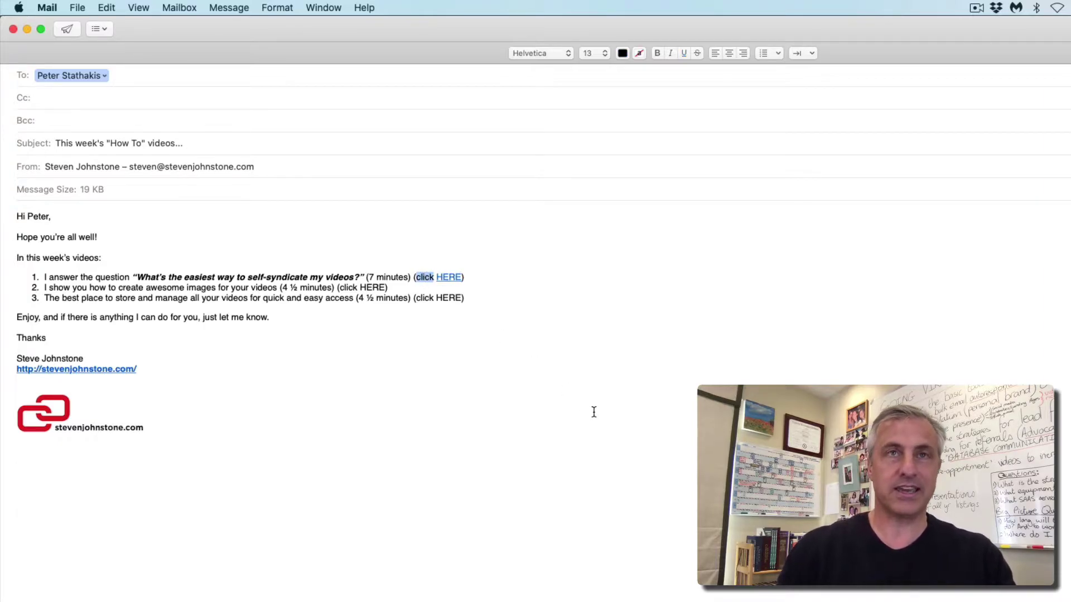
key(super+k)
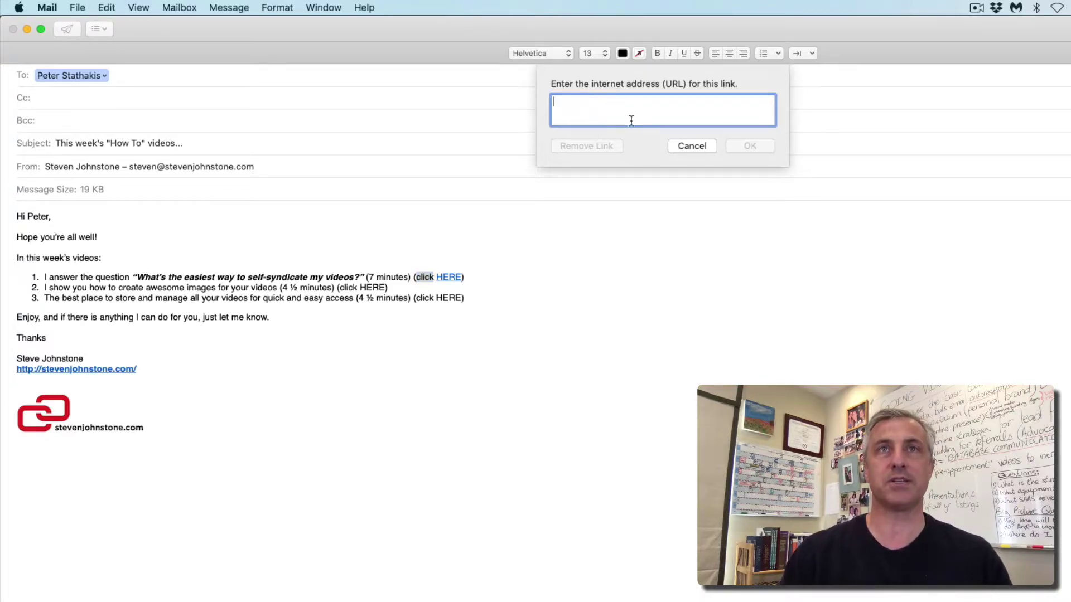
key(super+v)
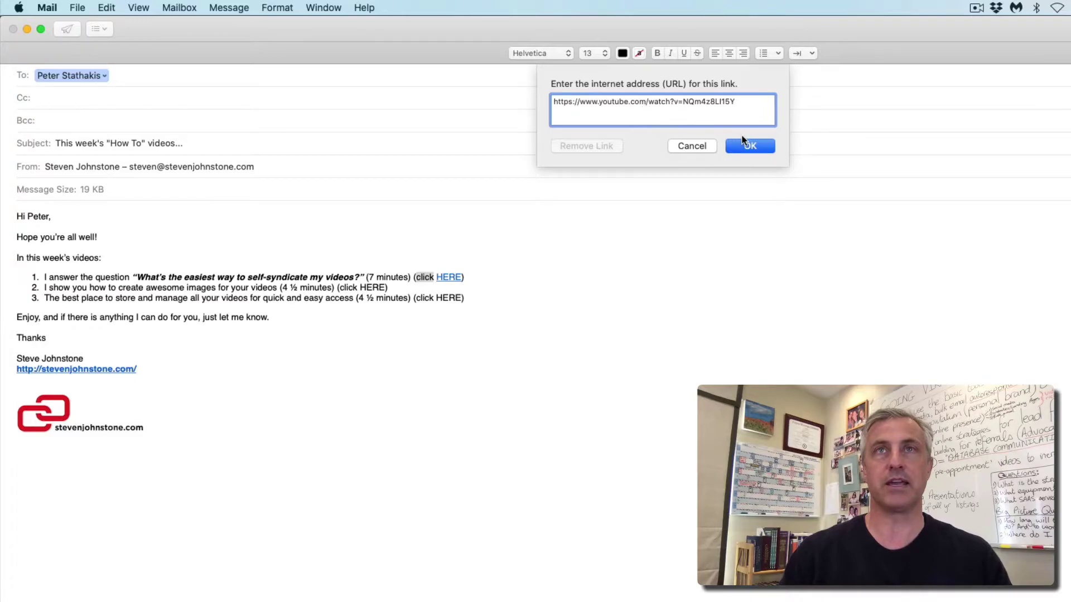
click(691, 146)
click(475, 277)
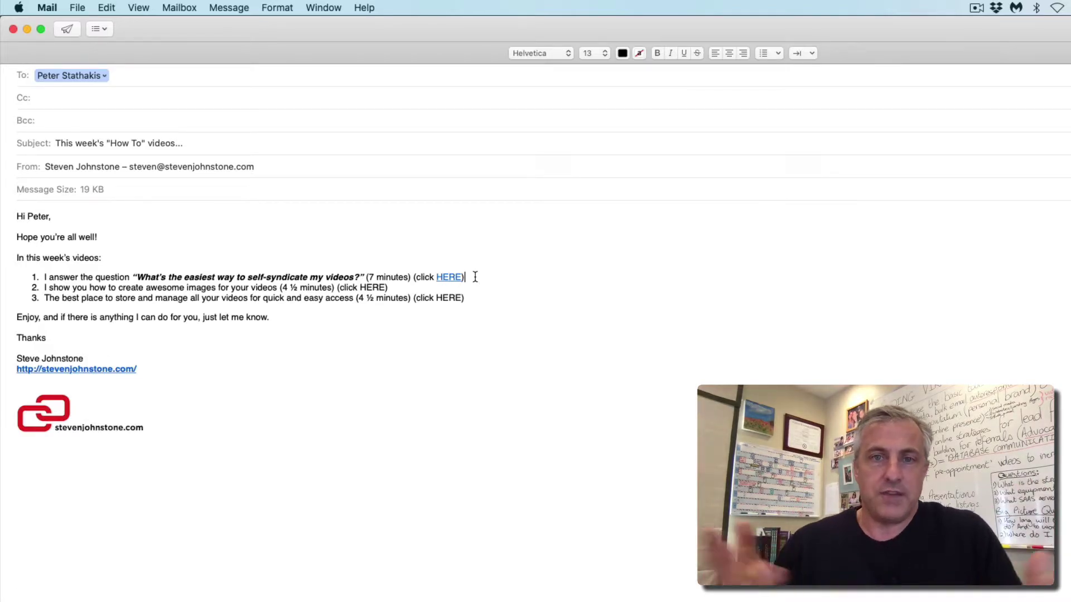
Select the word HERE in the second list item about creating awesome images
double_click(373, 287)
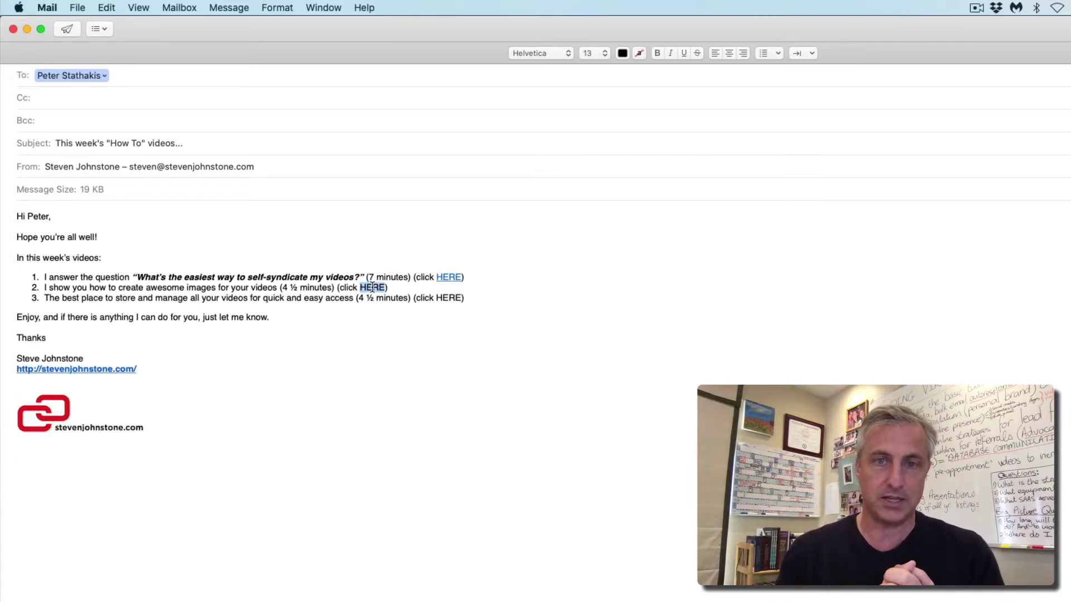
right_click(373, 287)
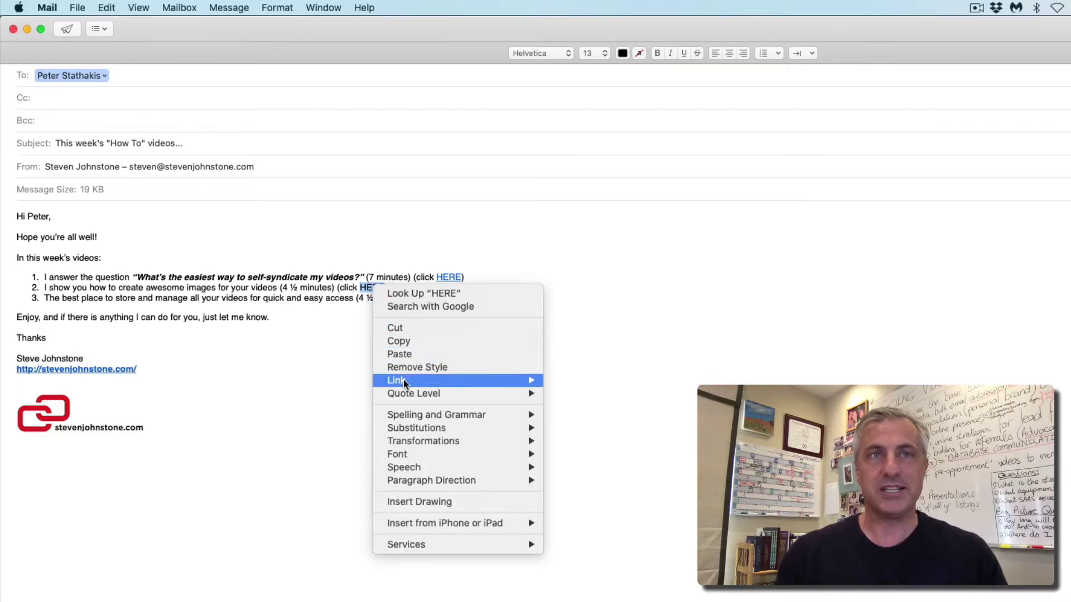
mouse_move(406, 381)
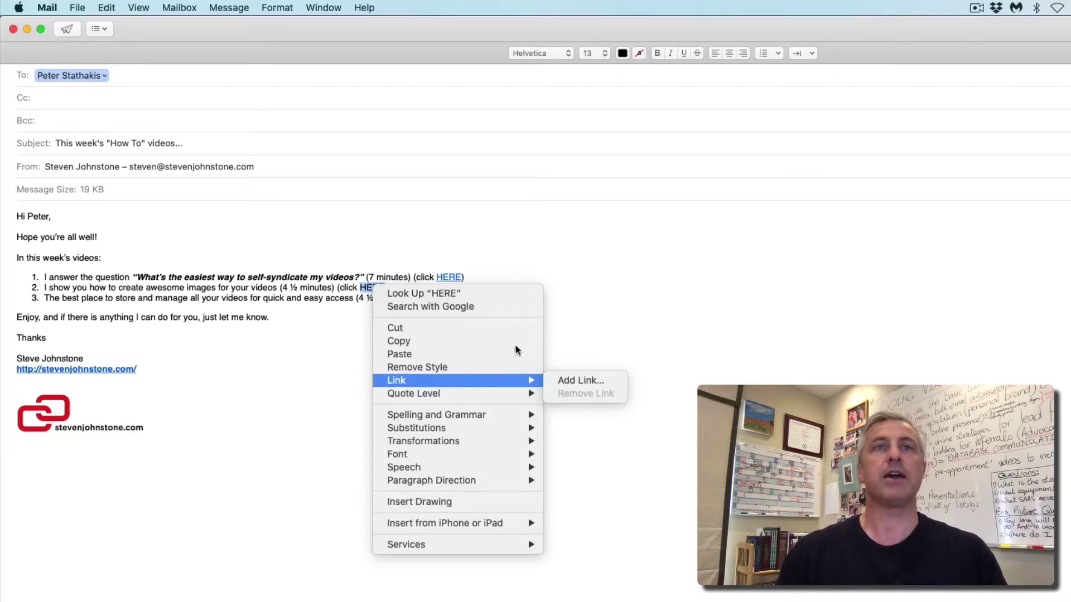
click(319, 350)
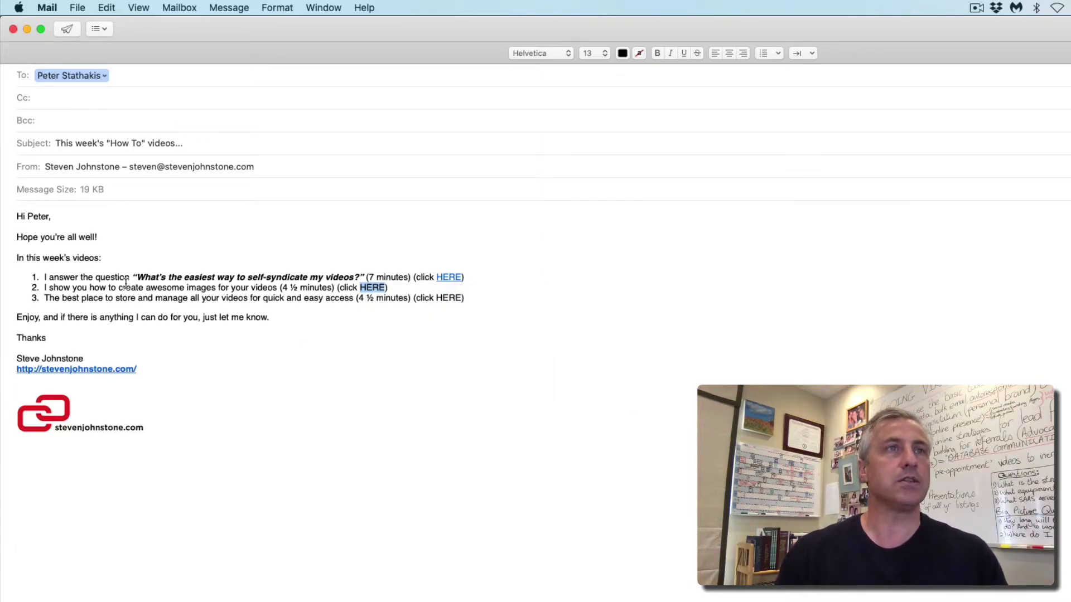
Switch to YouTube Studio in Chrome, search for "images", copy the YouTube link address of "How to create awesome images for your videos", and return to Mail
key(super+Tab)
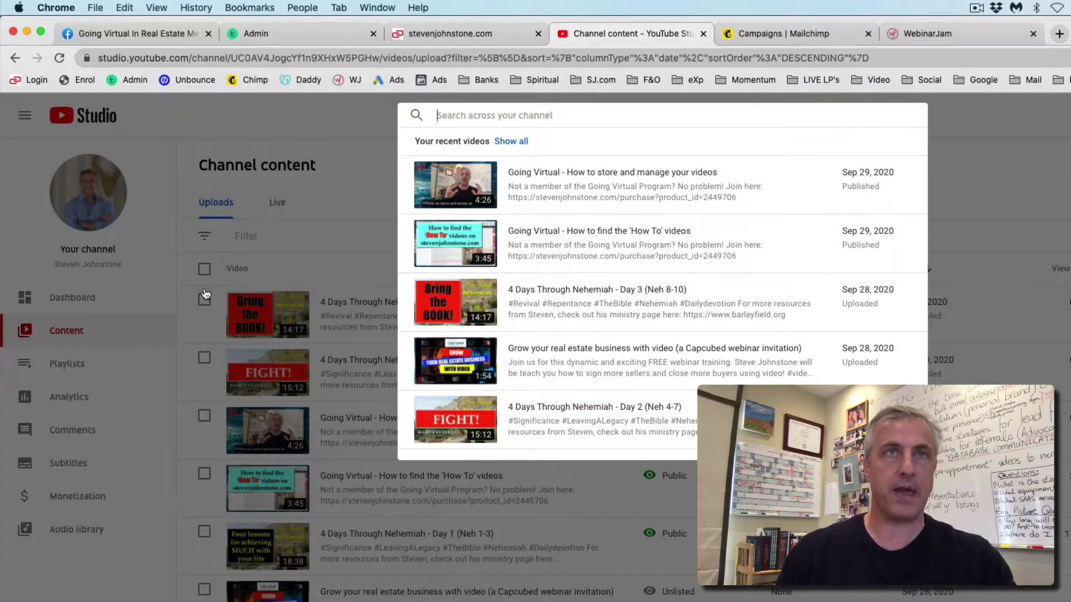
text(images)
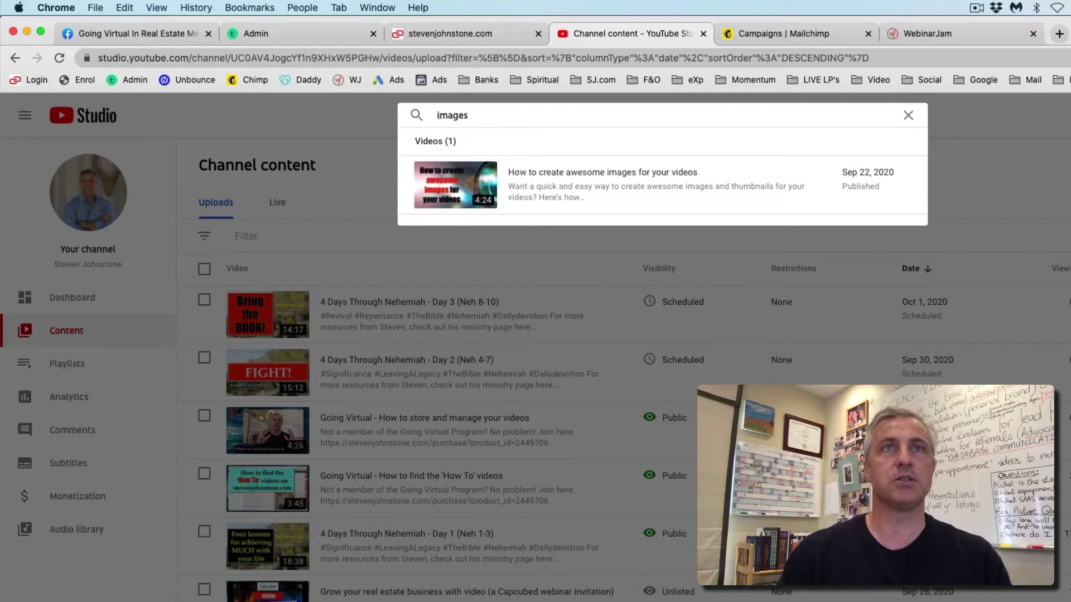
mouse_move(597, 180)
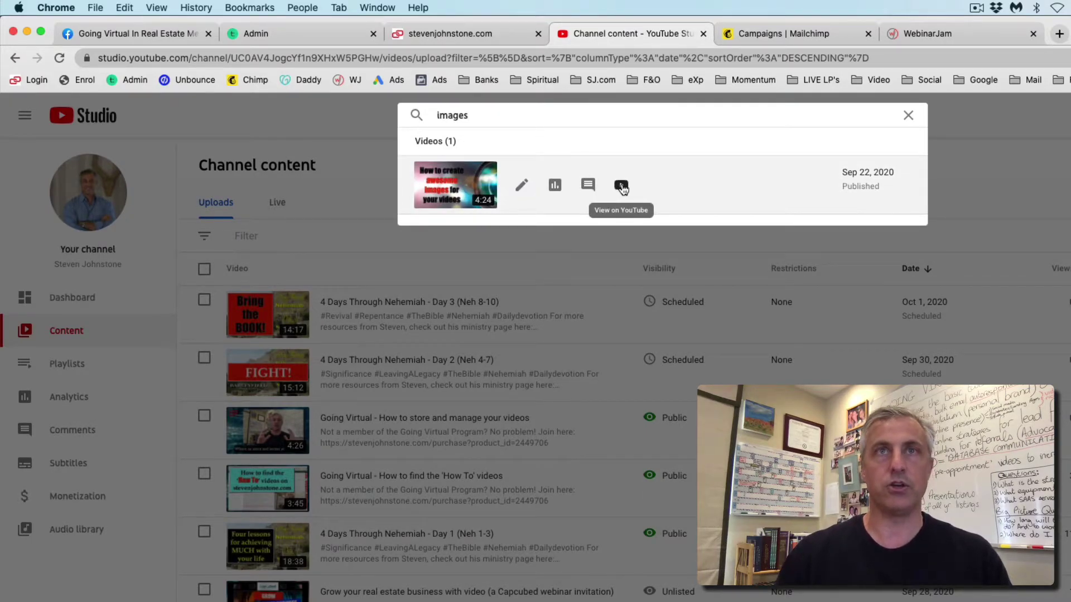
right_click(623, 188)
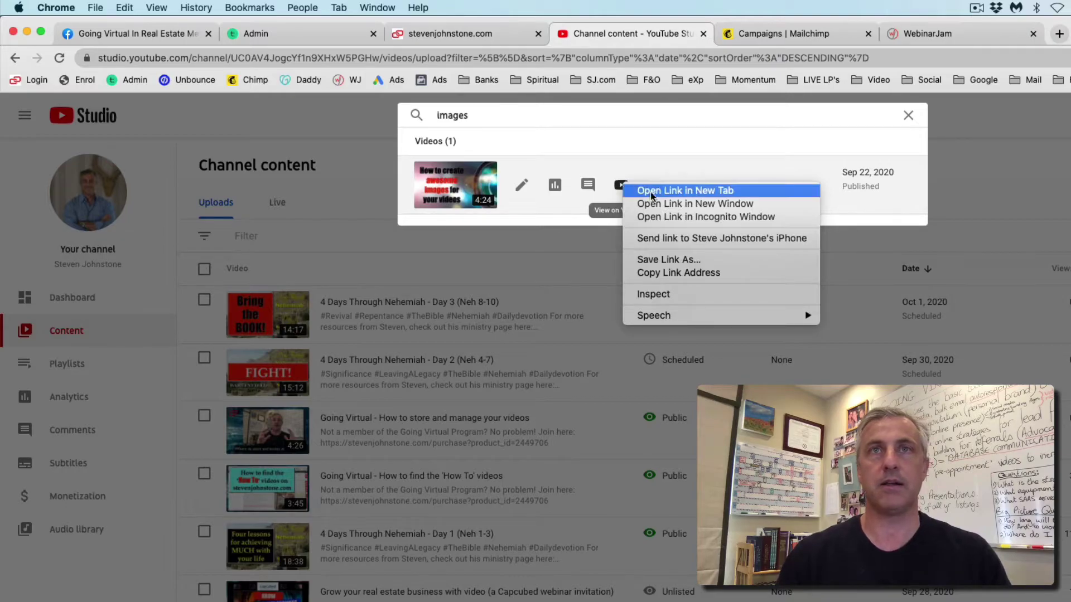
click(662, 273)
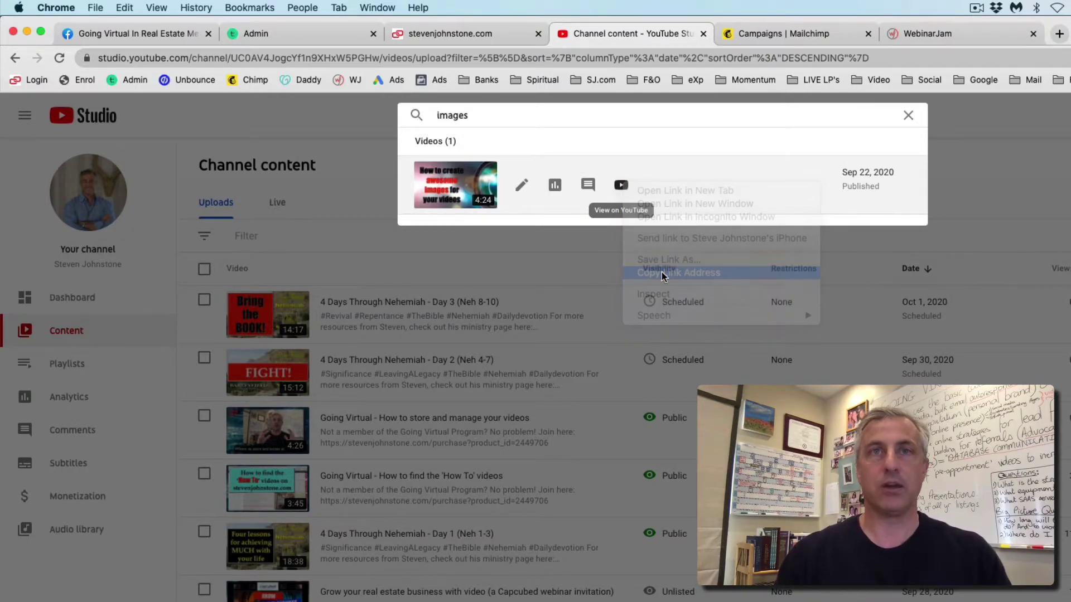
key(super+Tab)
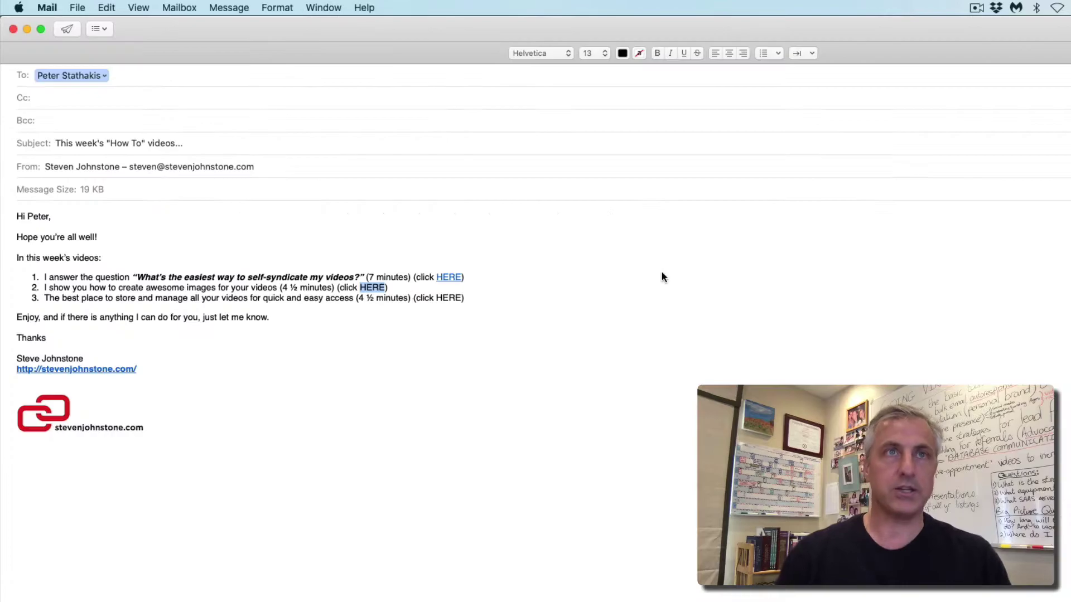
Link the selected word HERE in the second list item, about creating awesome images, to the copied YouTube address
right_click(373, 287)
mouse_move(503, 385)
click(580, 383)
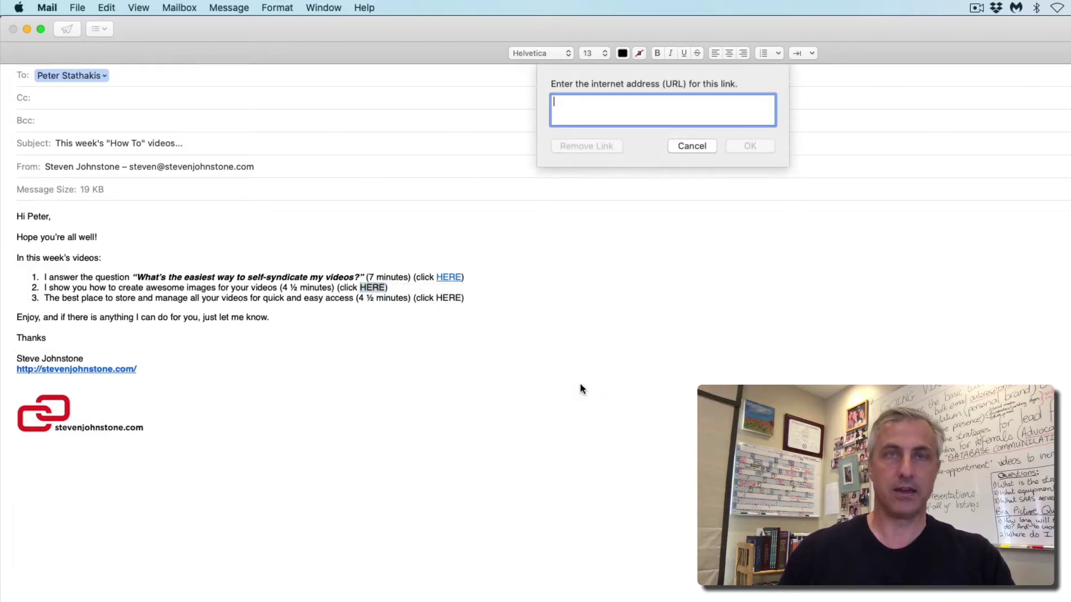
key(super+v)
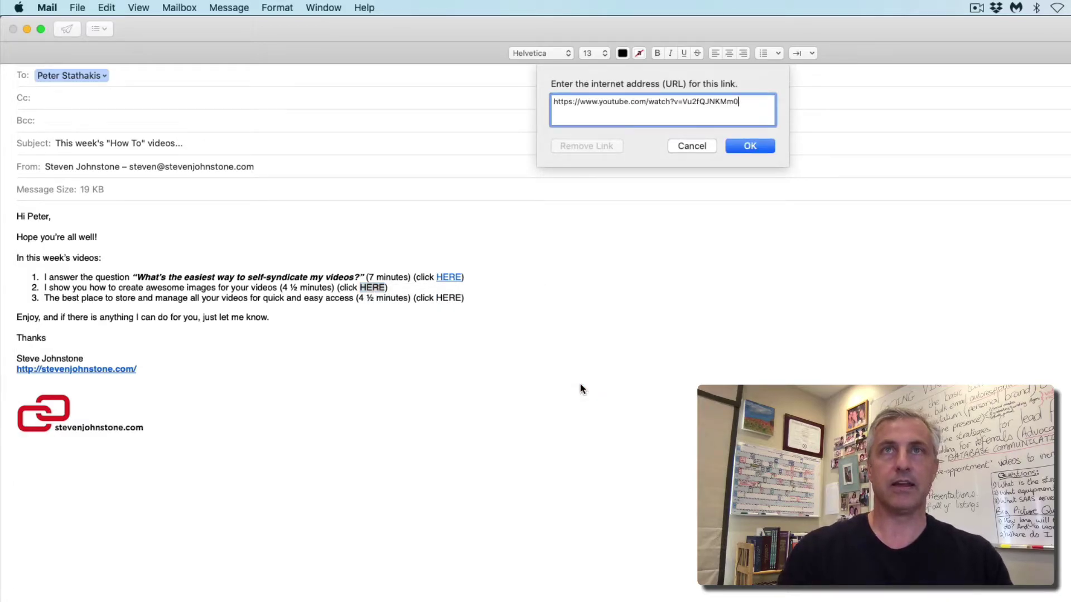
click(750, 145)
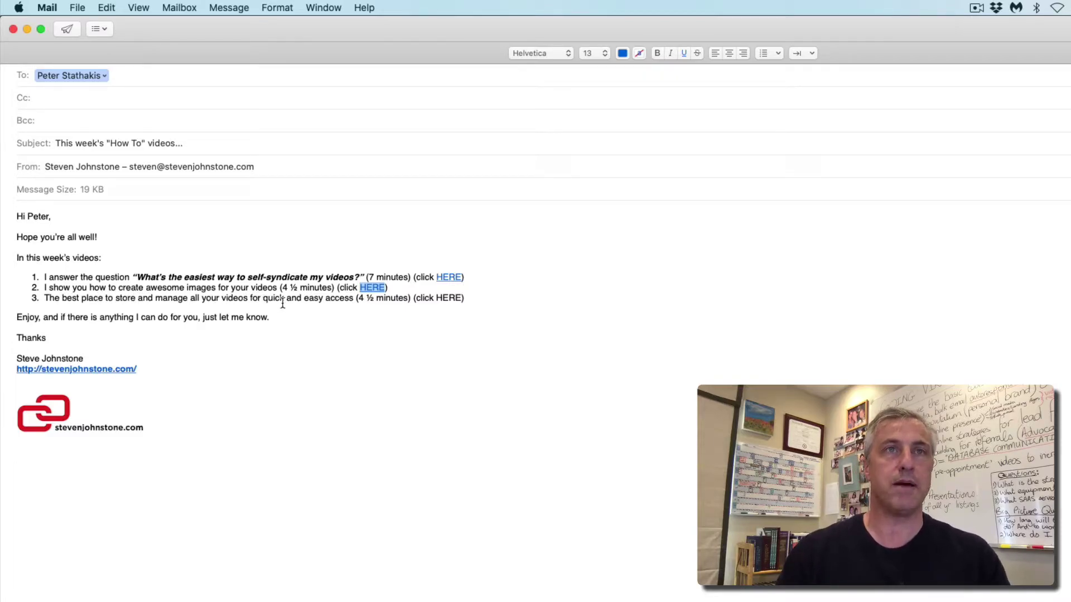
Switch to YouTube Studio in Chrome, search for "store", copy the YouTube link address of "Going Virtual - How to store and manage your videos", and return to Mail
key(super+Tab)
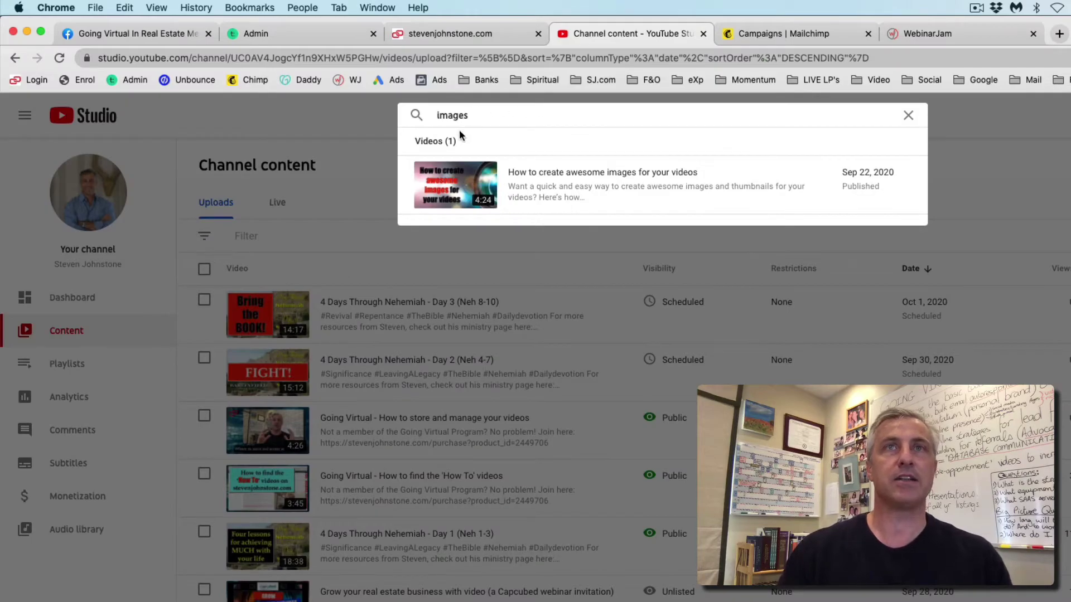
click(908, 114)
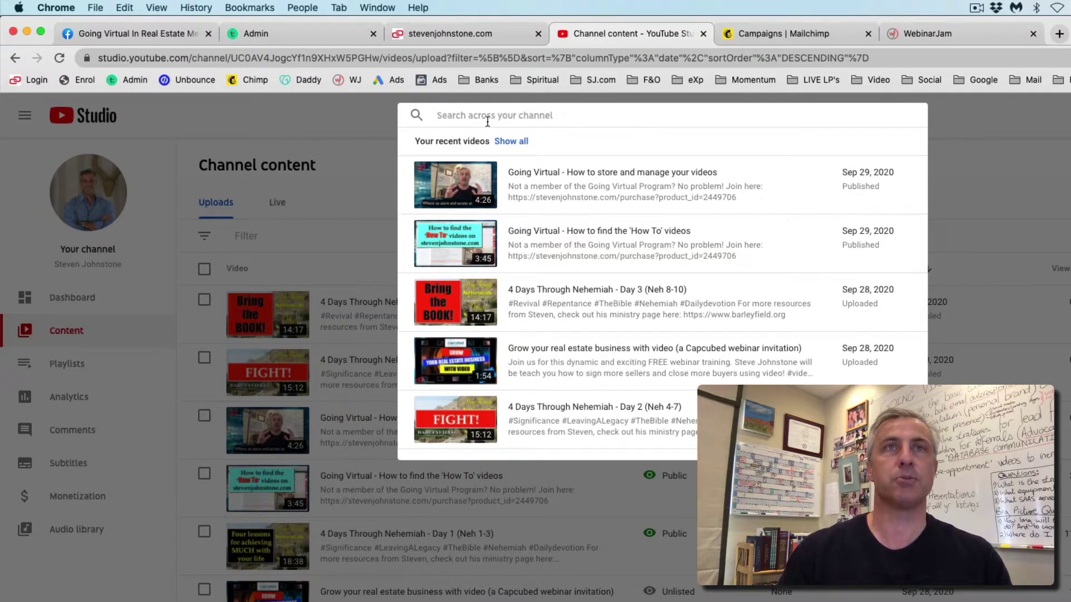
text(store)
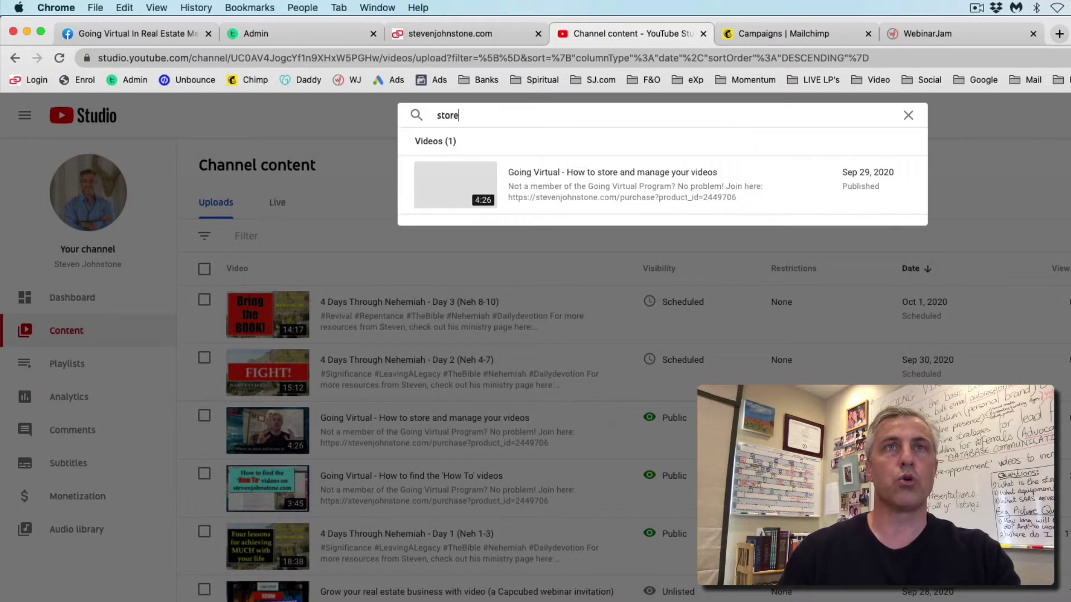
mouse_move(617, 175)
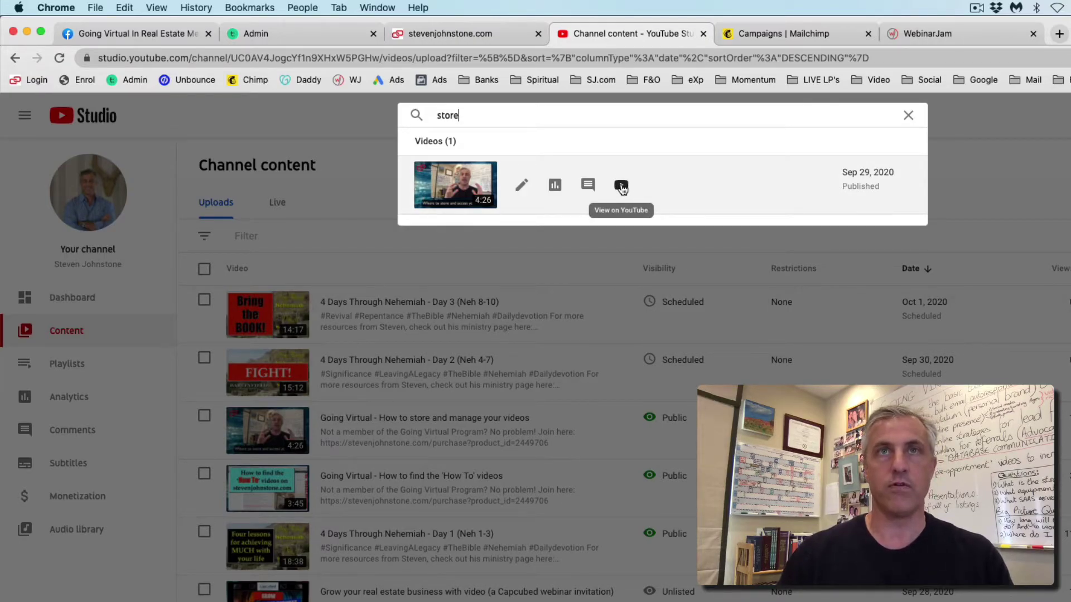
right_click(621, 187)
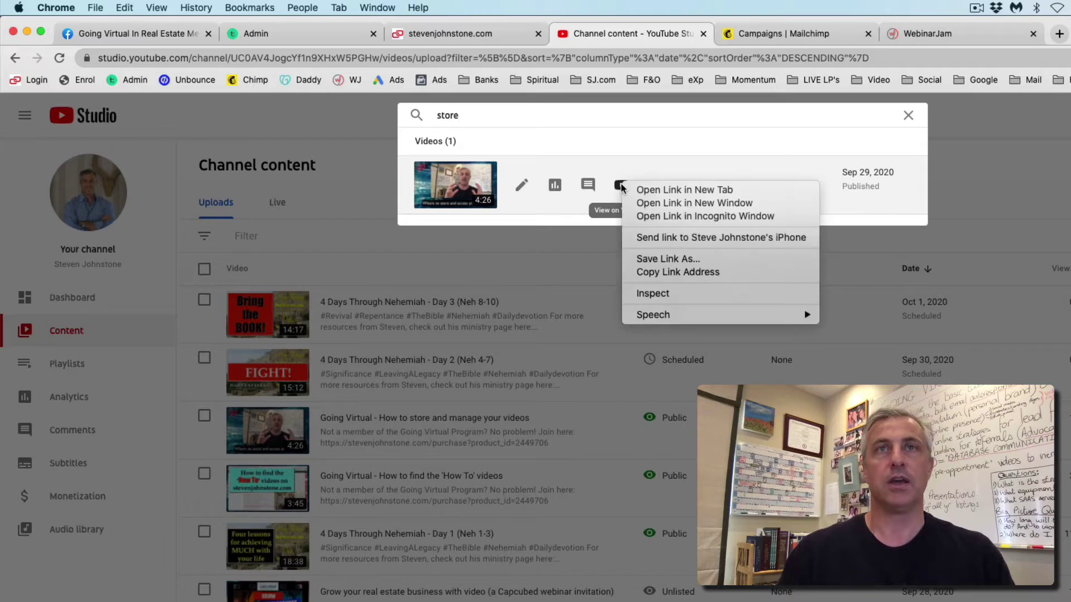
click(655, 270)
key(super+Tab)
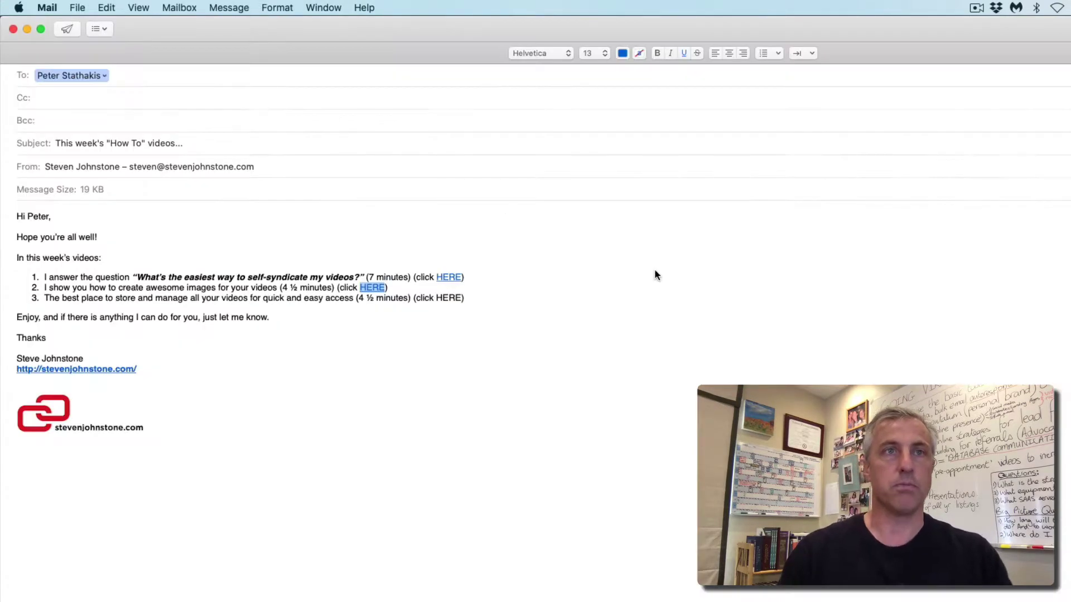
Link the word HERE in the third list item to the copied YouTube address and send the email
double_click(448, 297)
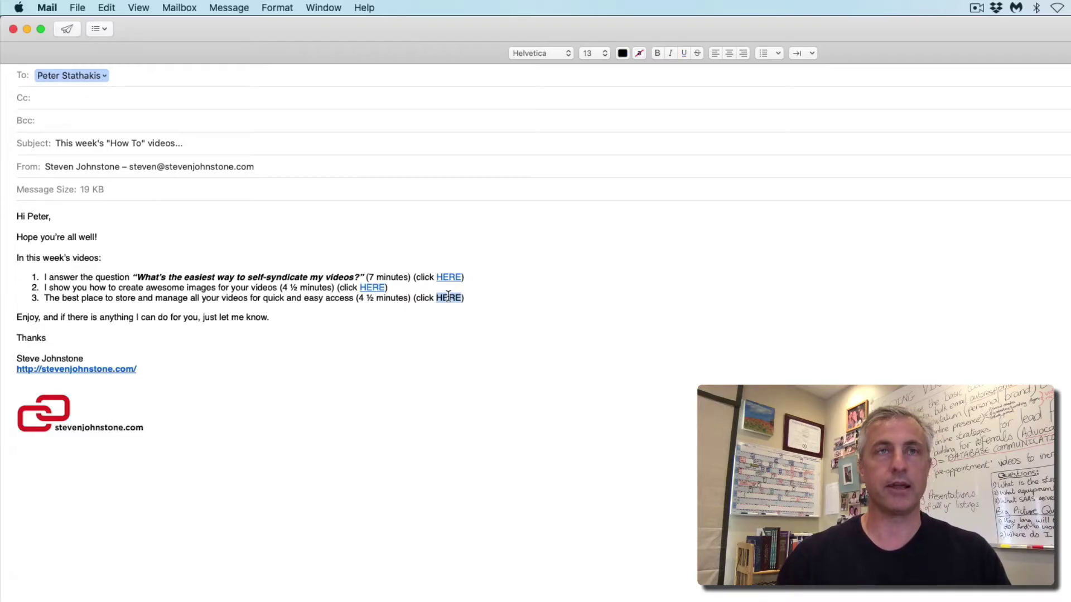
right_click(449, 299)
mouse_move(482, 392)
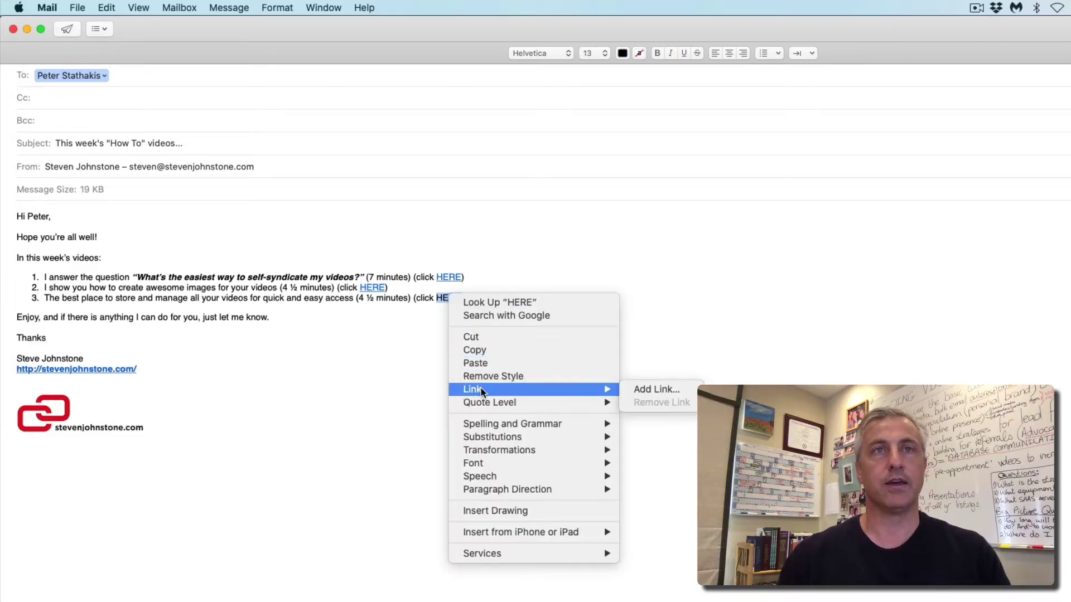
click(652, 391)
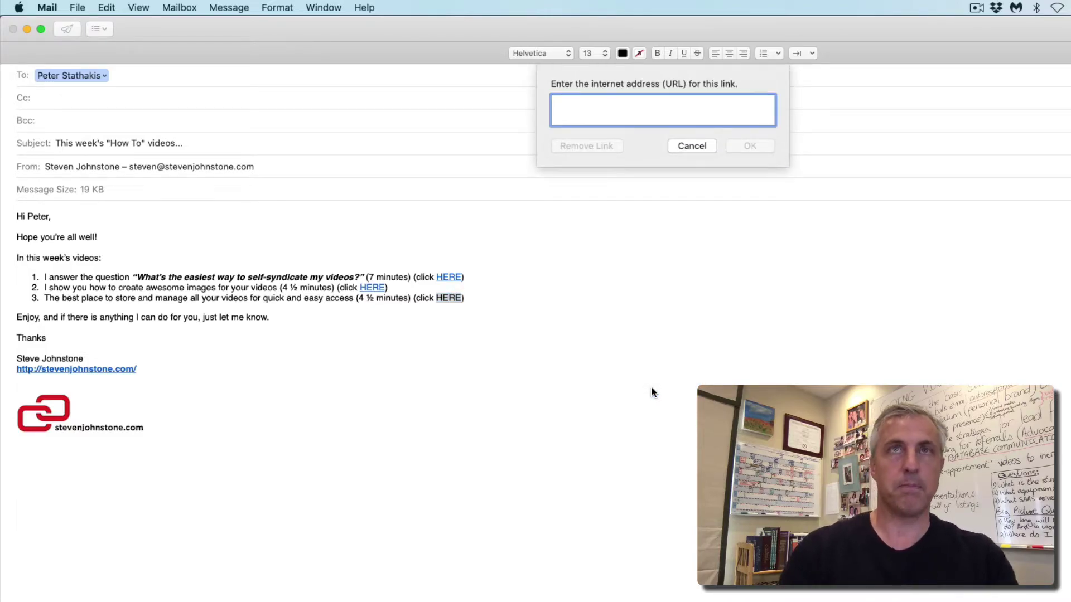
right_click(564, 100)
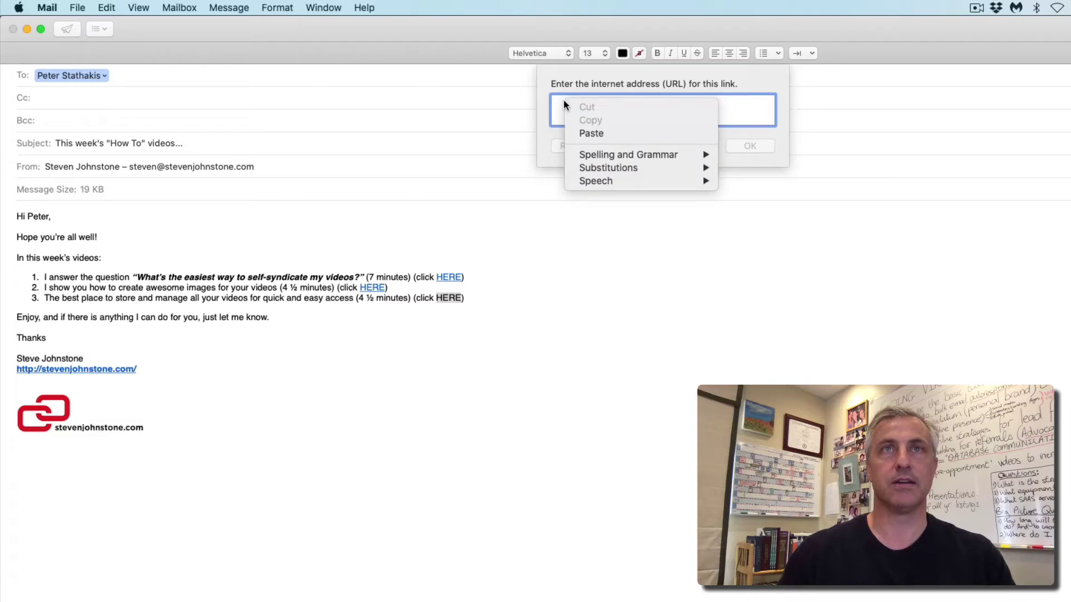
click(590, 133)
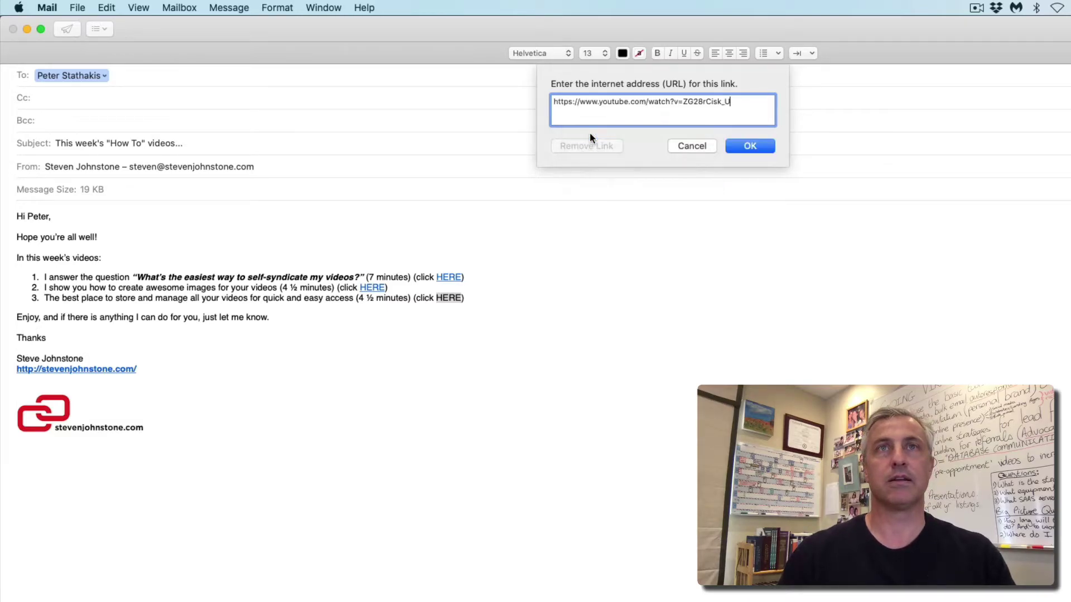
click(750, 147)
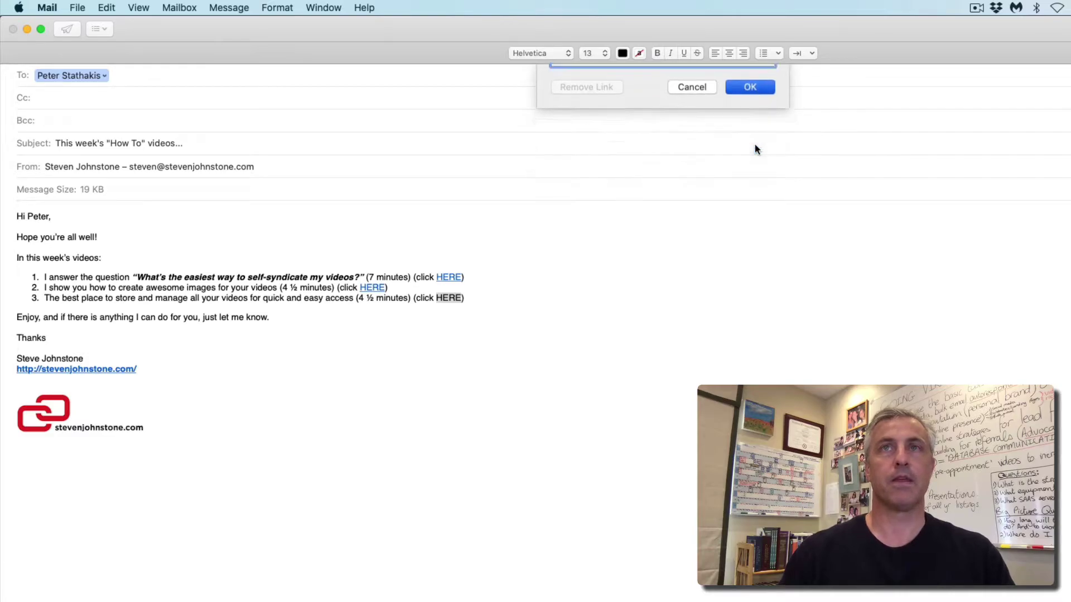
click(258, 288)
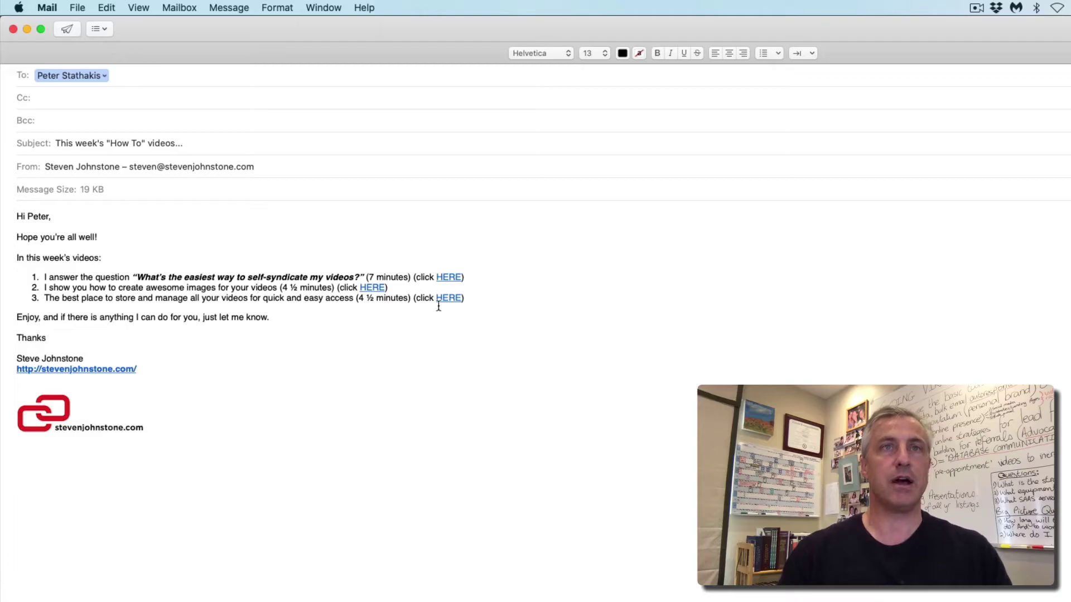
click(68, 29)
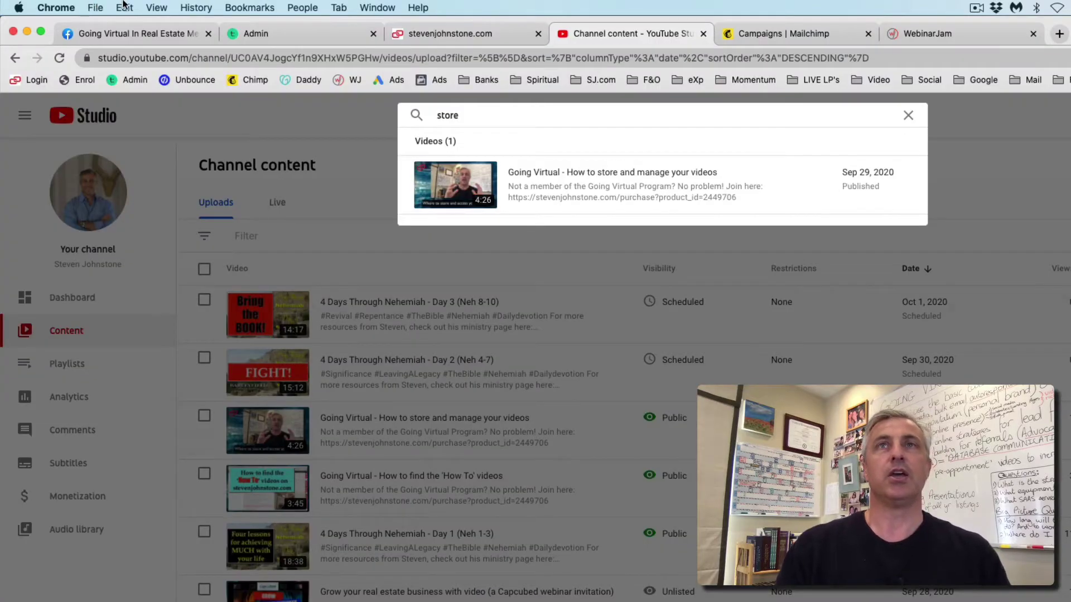
Switch to Mailchimp in Chrome and create a regular email campaign named "How to hyperlink an email instructional"
click(795, 41)
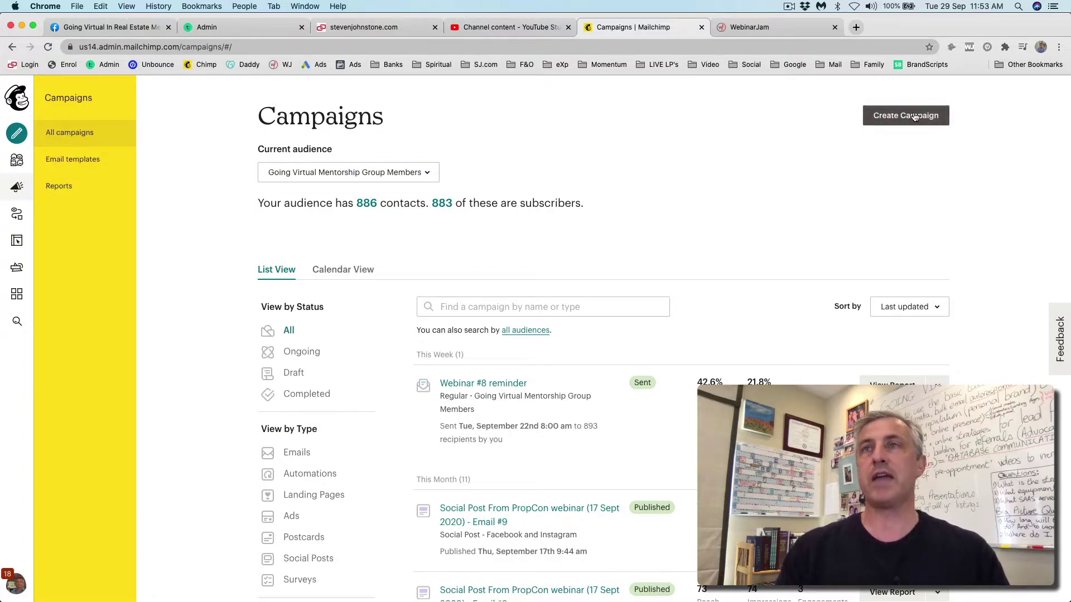
click(886, 118)
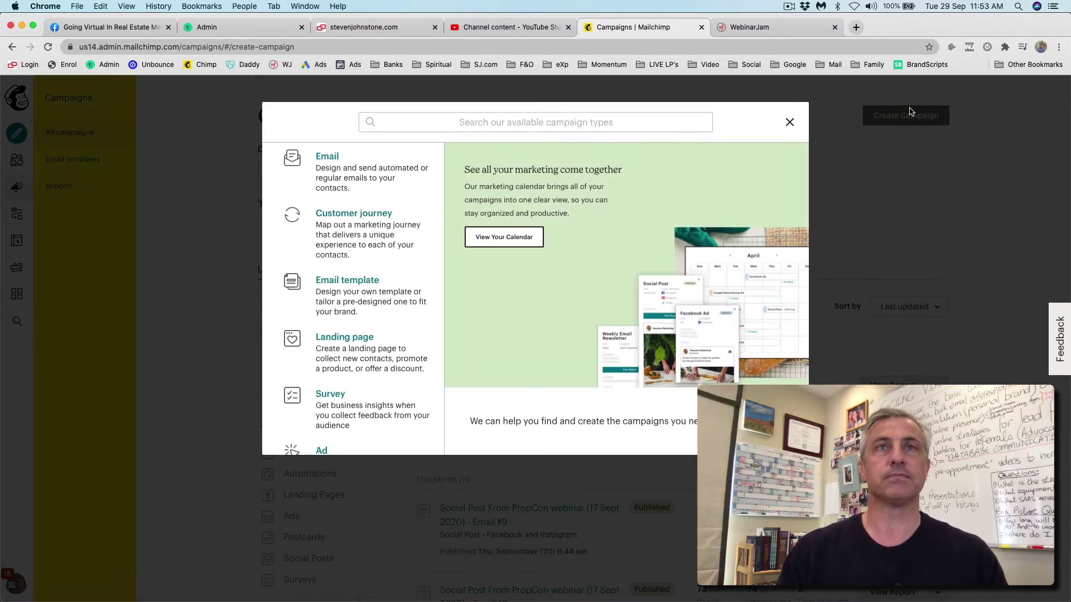
click(324, 166)
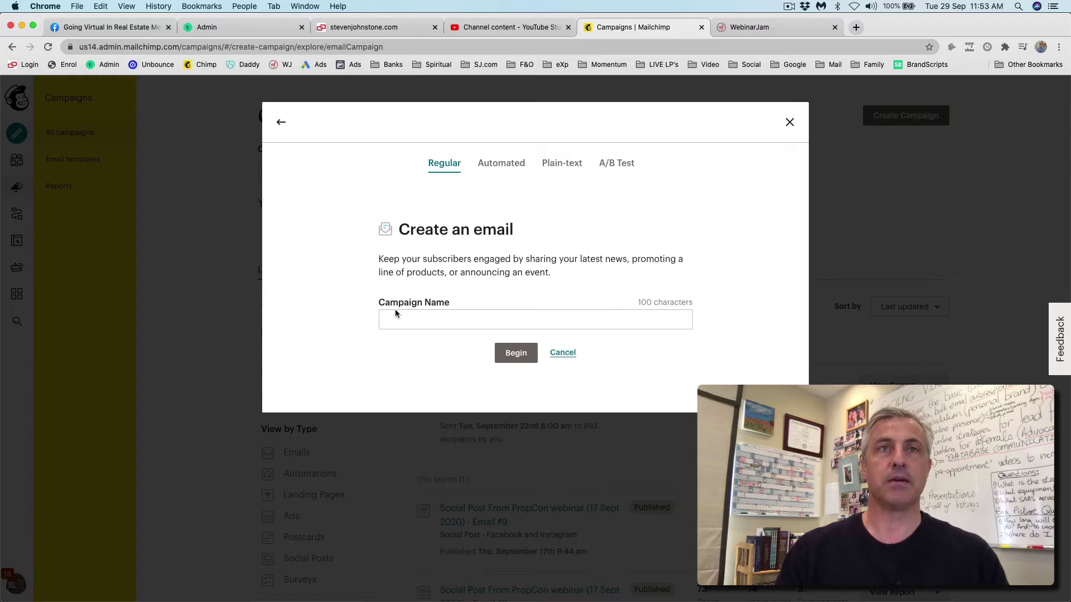
click(400, 321)
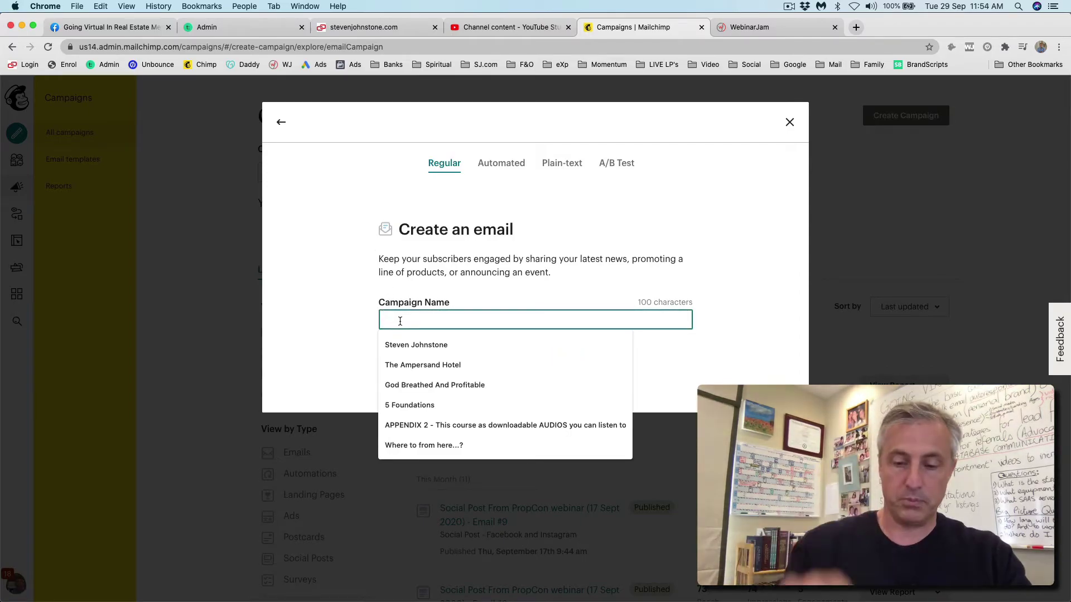
text(How to)
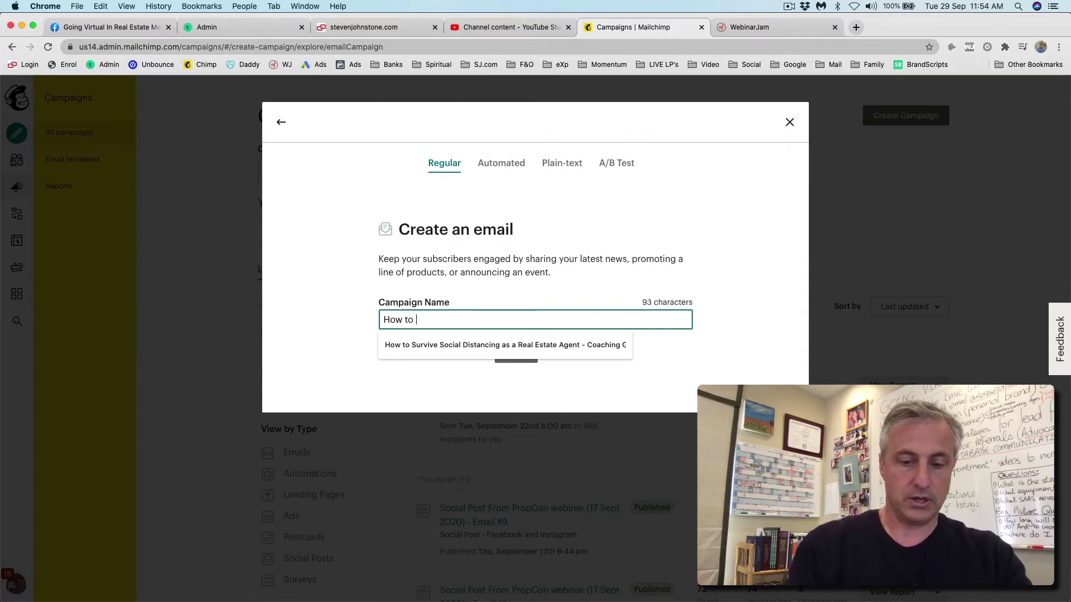
text( hyperlink an email in)
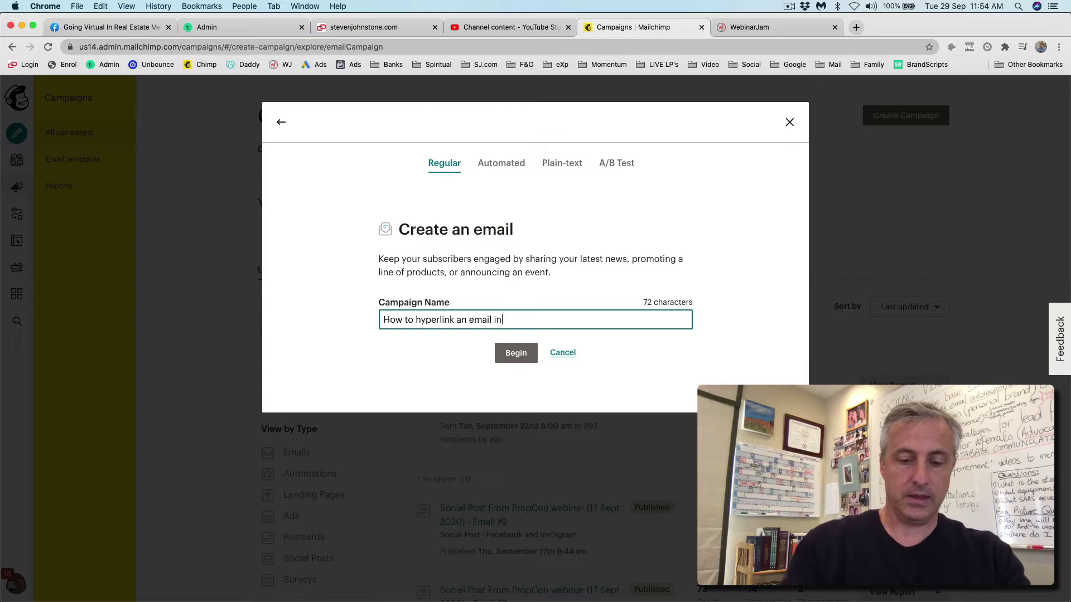
text(structional)
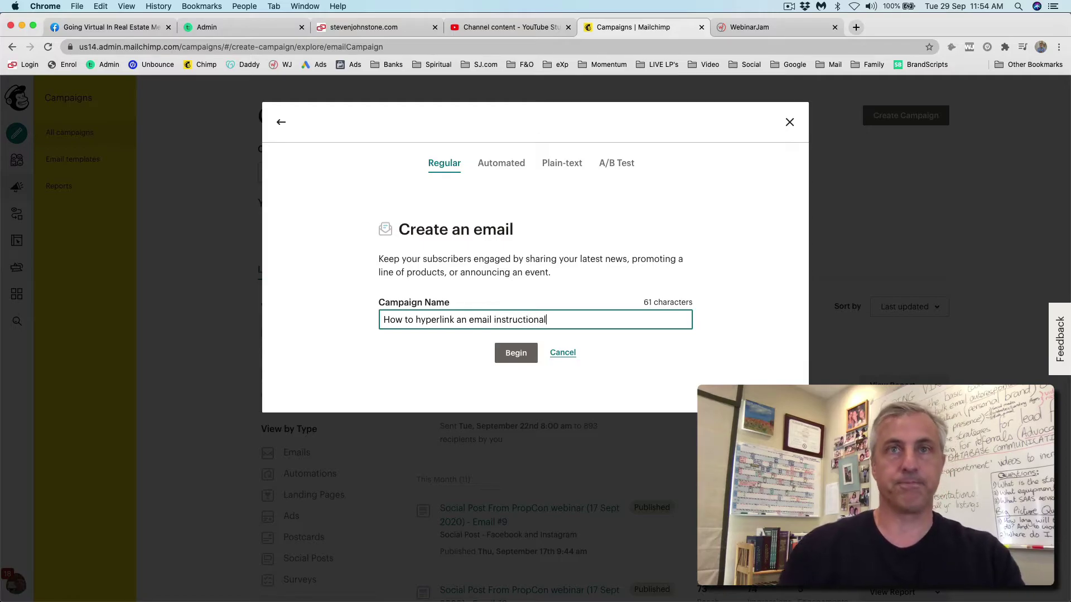
click(524, 354)
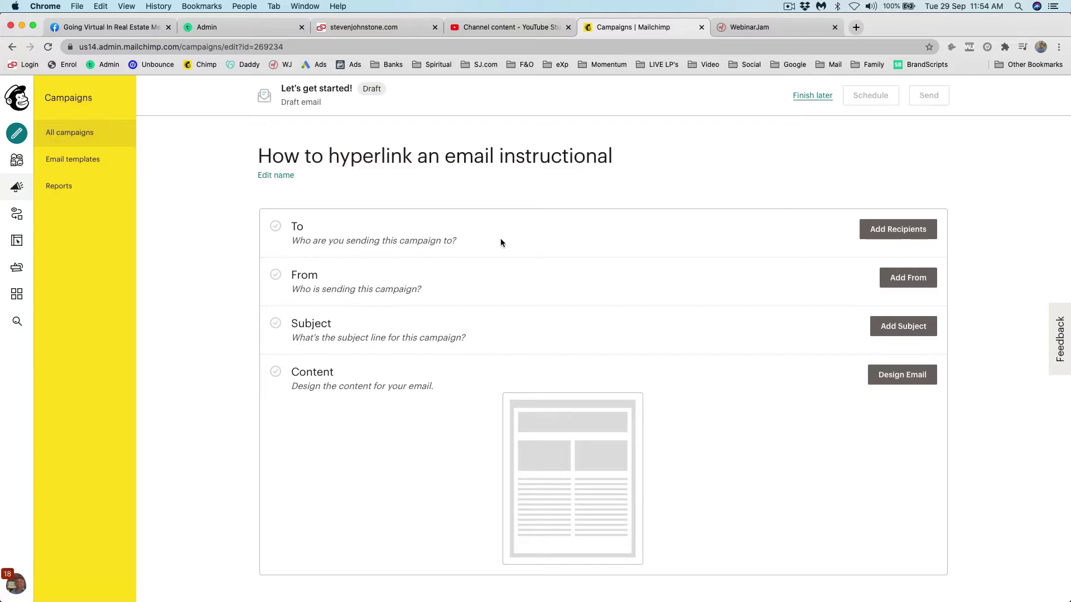
Set the recipients to the Going Virtual Mentorship Group Members audience, personalize the "To" field with the *|FNAME|* merge tag, and save
click(895, 230)
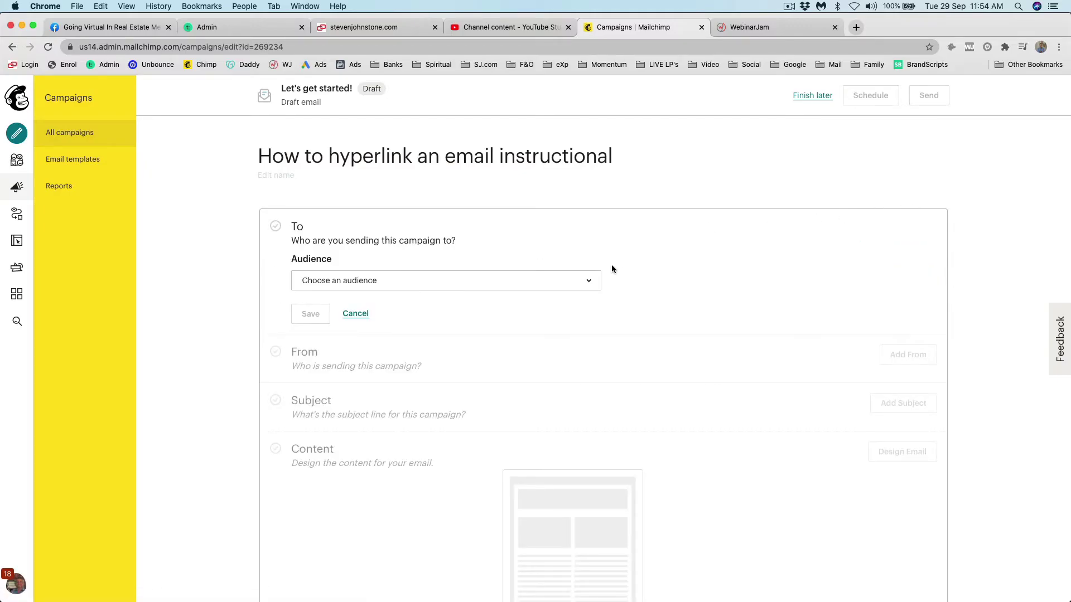
click(590, 285)
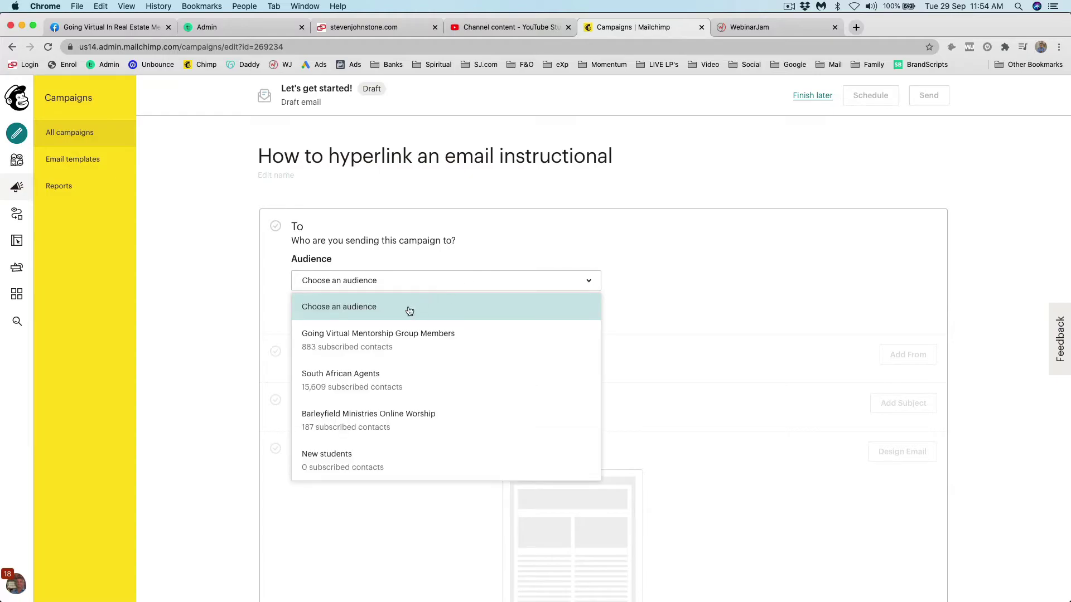
click(334, 338)
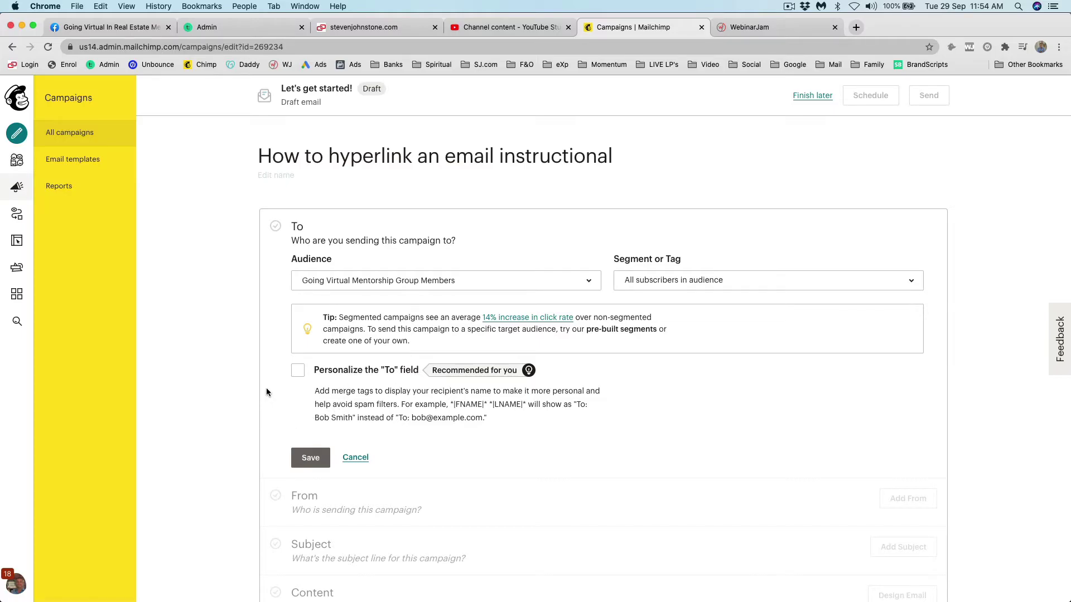
click(297, 373)
click(375, 463)
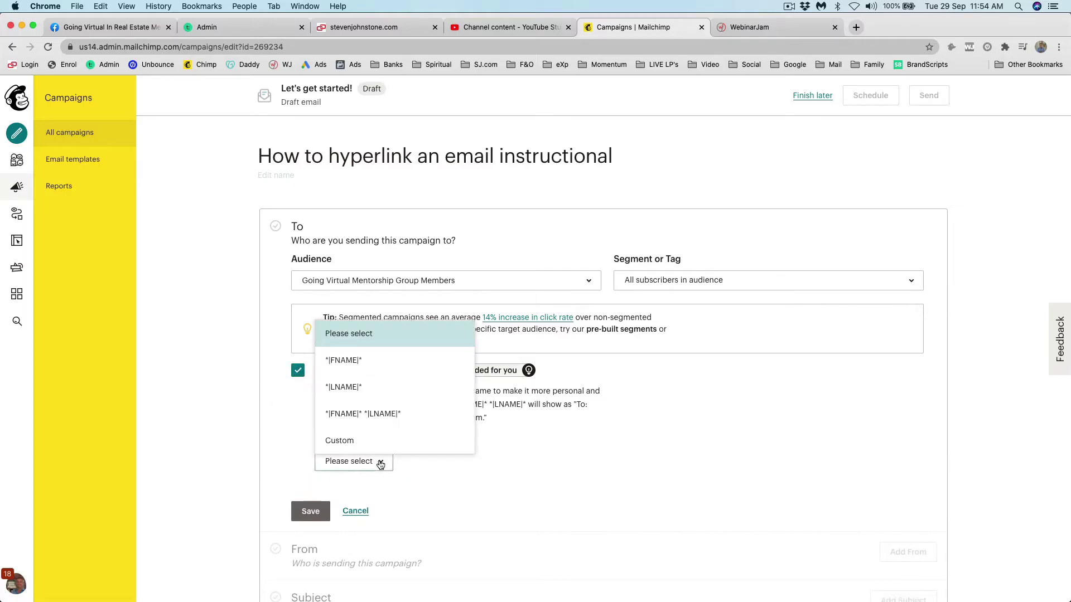
click(344, 362)
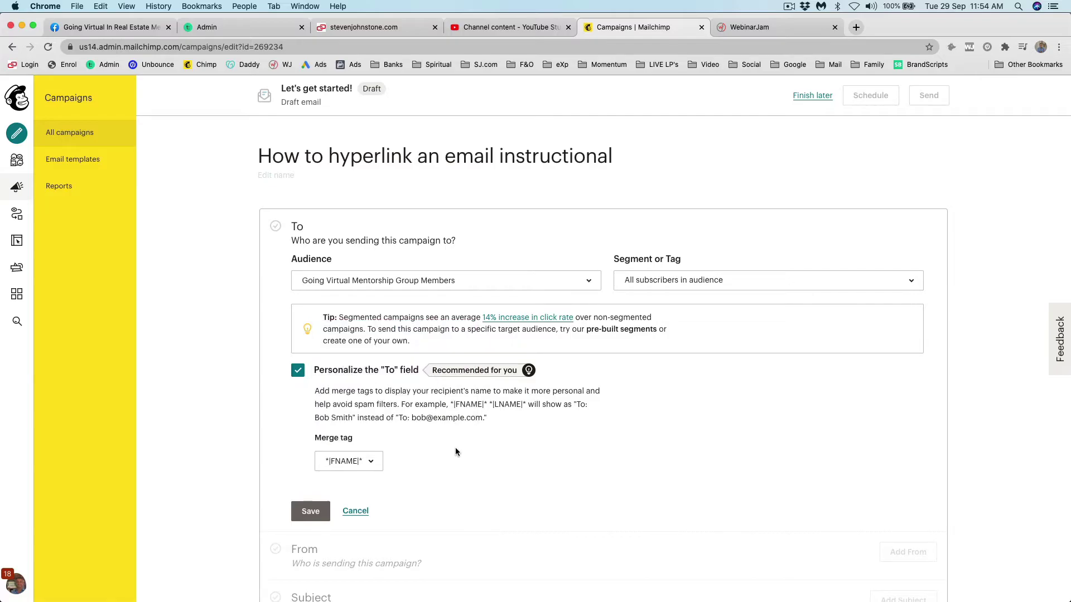
scroll(512, 468, down, 5)
click(308, 338)
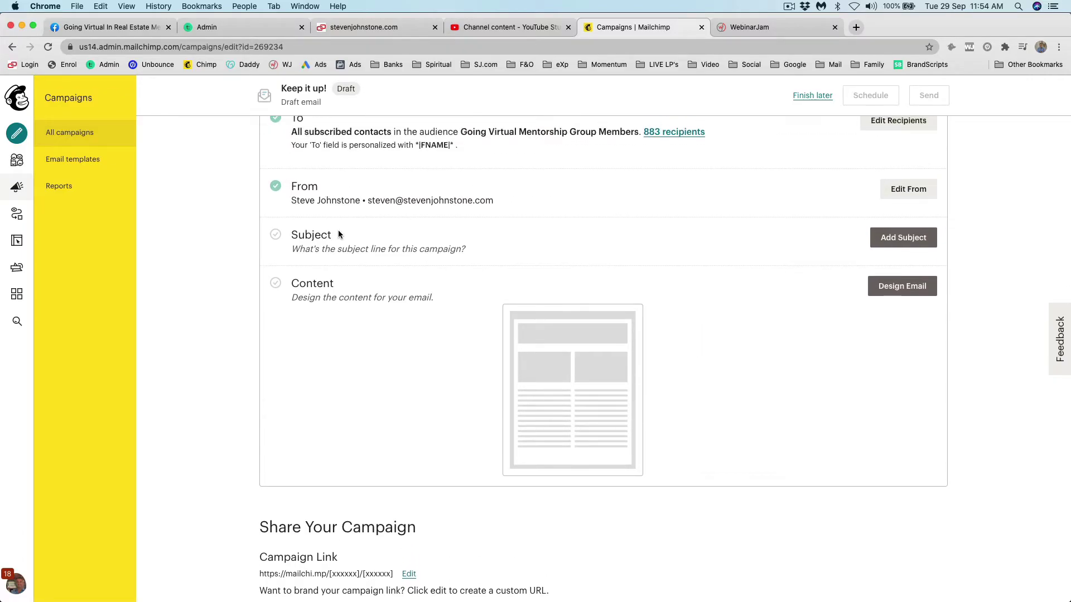
Add the campaign subject line "This weeks instructional videos"
click(899, 240)
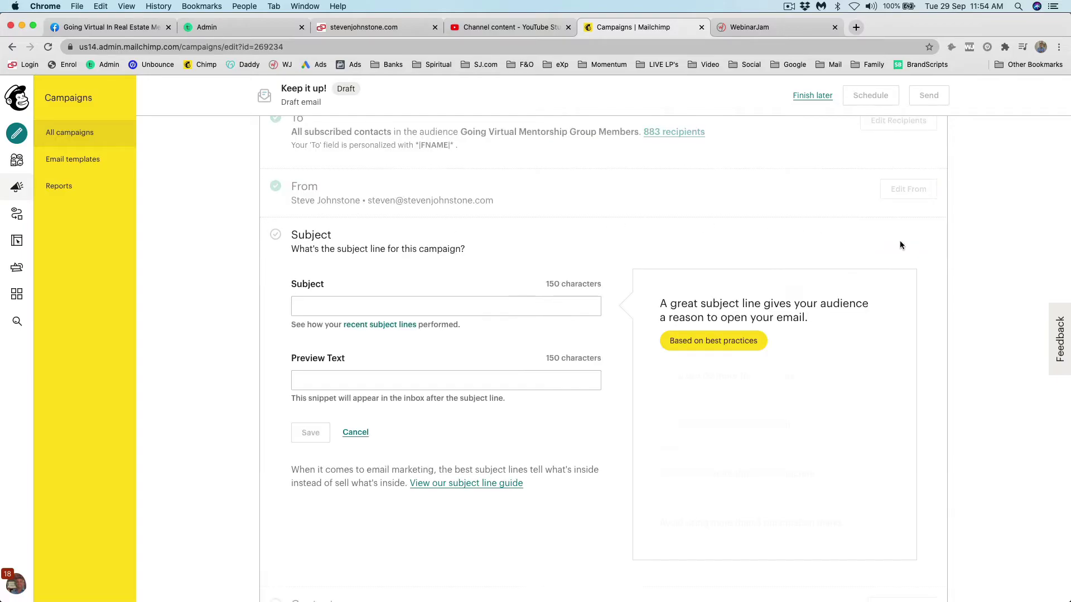
click(324, 305)
text(T)
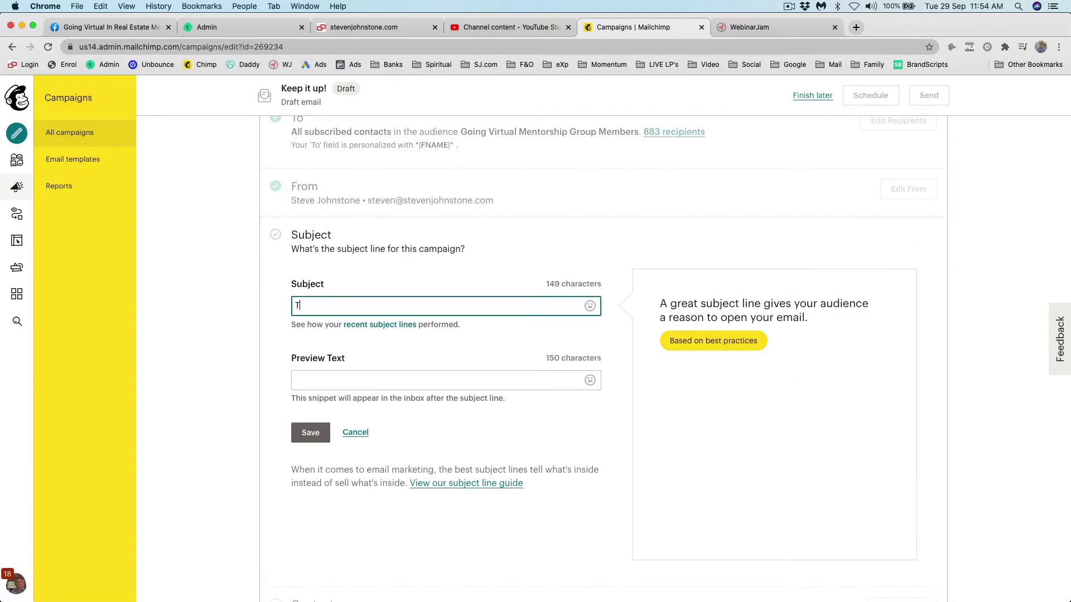
text(his weeks )
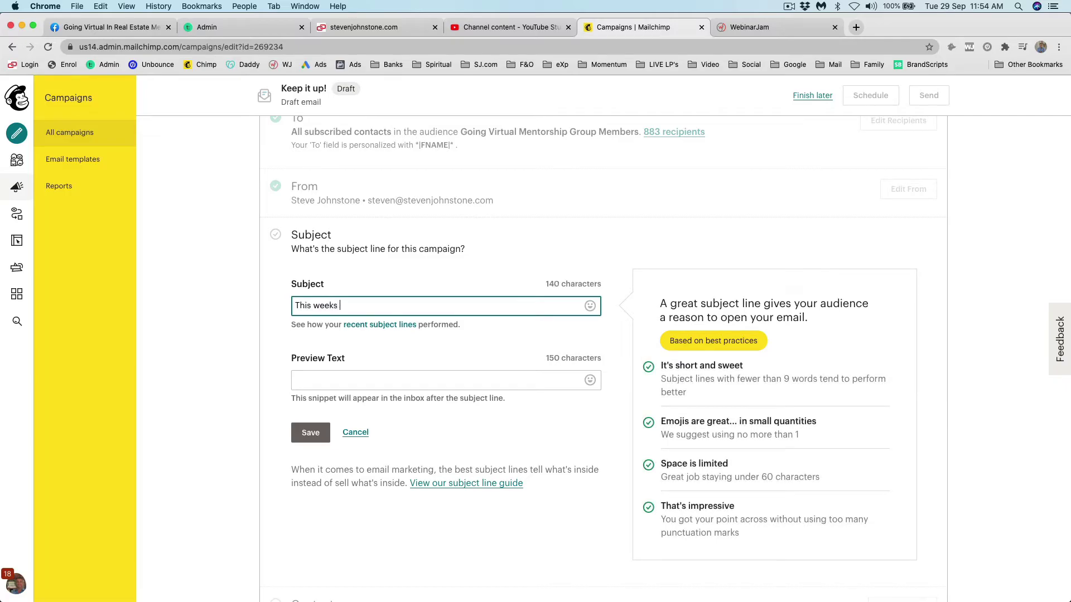
text(instructional videos)
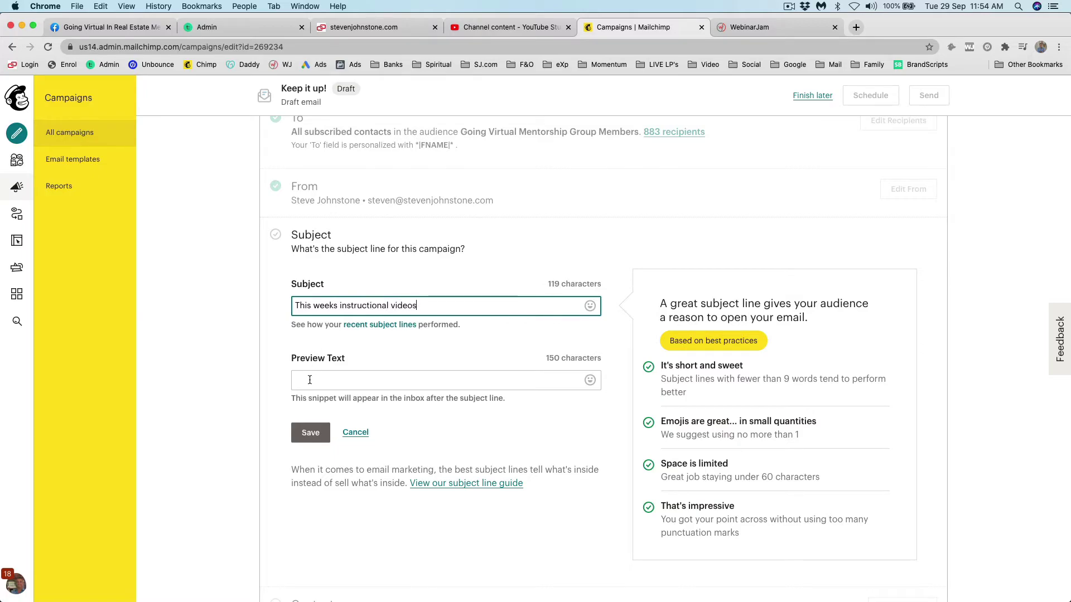
Set the preview text to "Hi everyone, I thought it might be useful to send you the links for the latest instructional "How To" videos..." and save
click(318, 380)
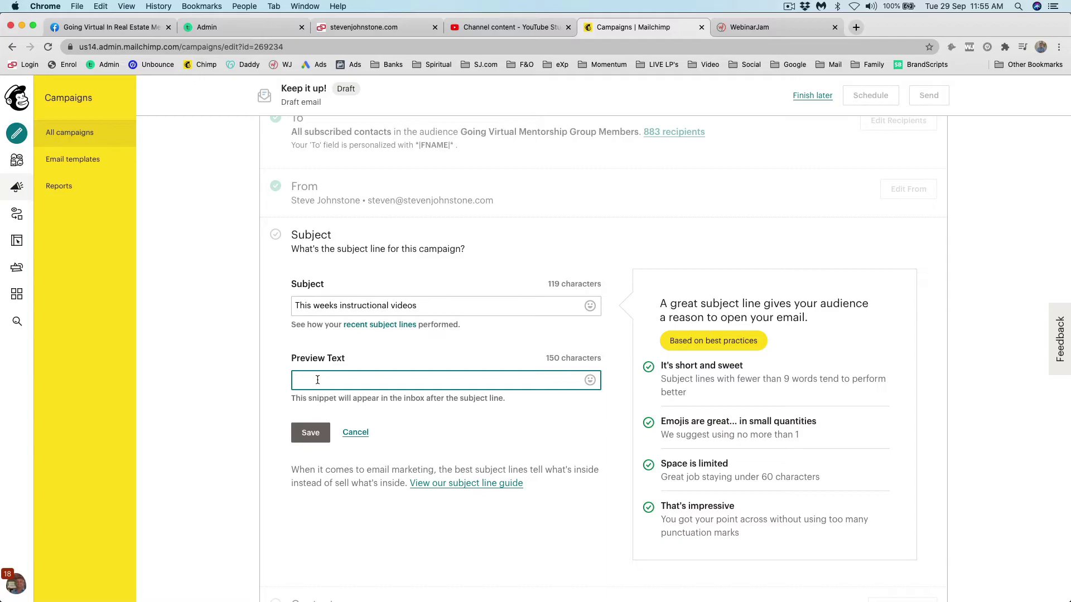
text(Hi everyone, I thought it might be useful to send yo)
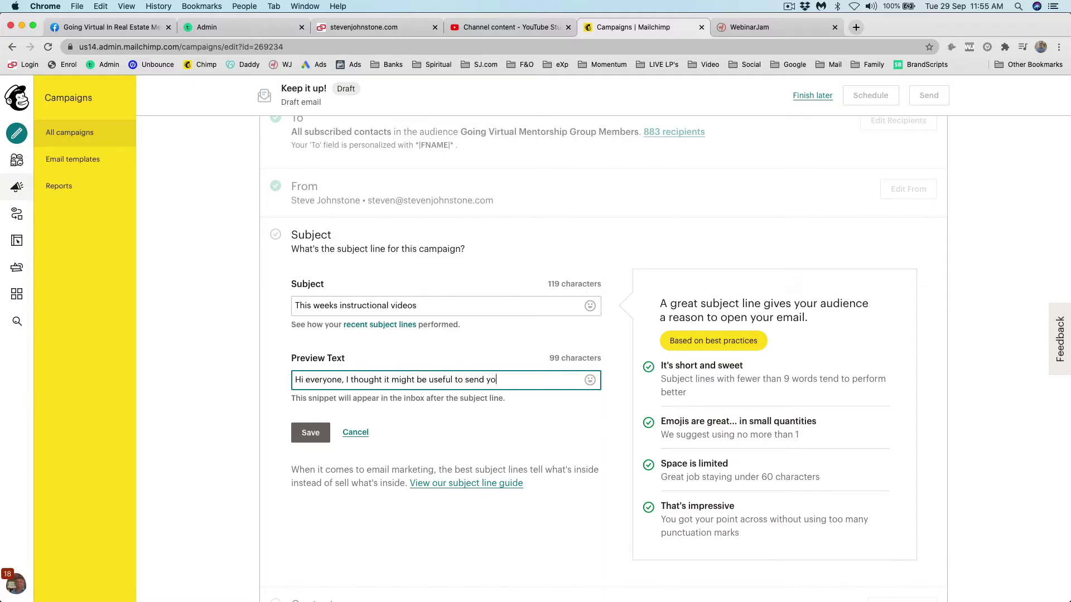
text(u the links for the latest inst)
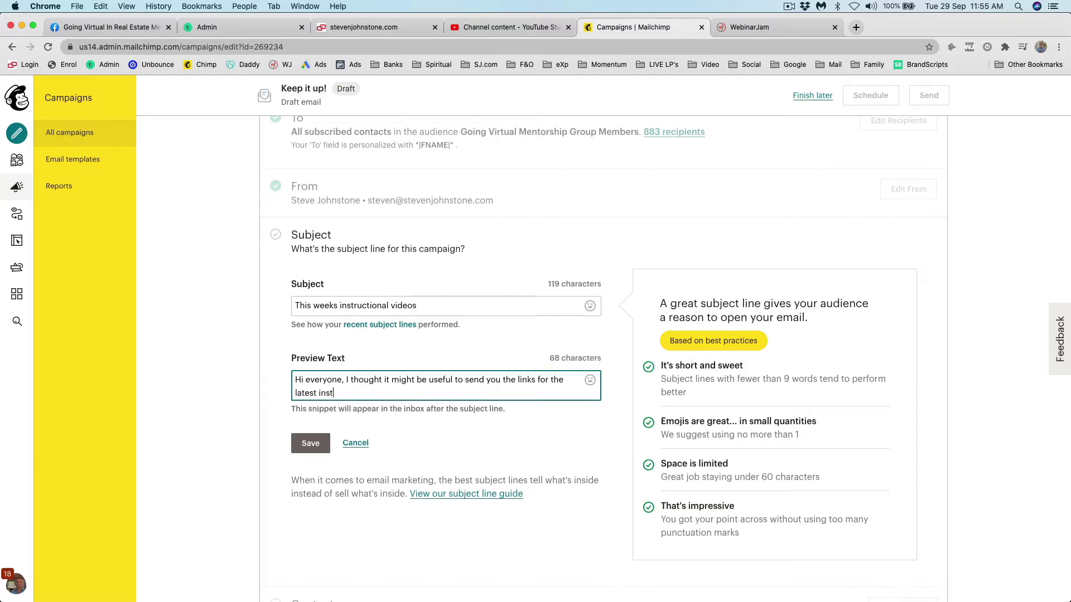
text(ructional "How To" videos...)
click(311, 443)
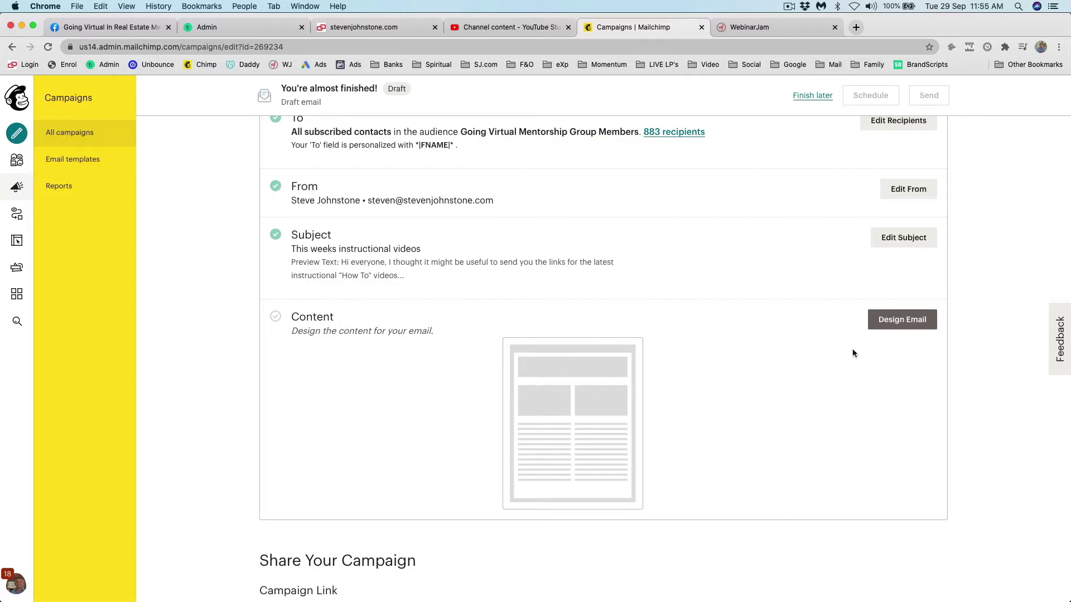
Design the email from the saved template "Going Virtual Webinar Alert" and open its main text block for editing
click(906, 319)
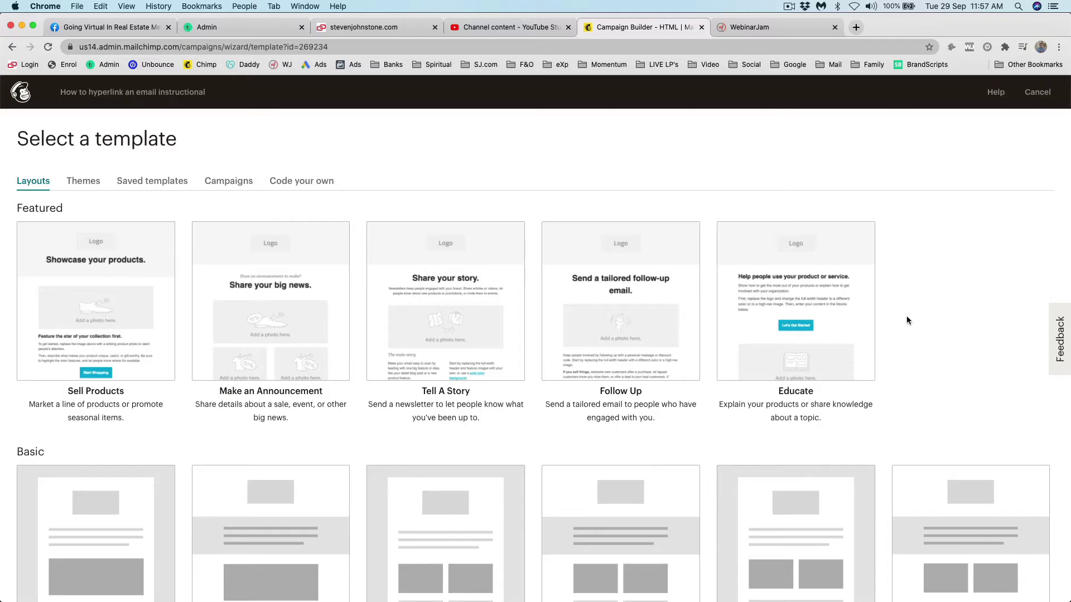
scroll(908, 320, down, 5)
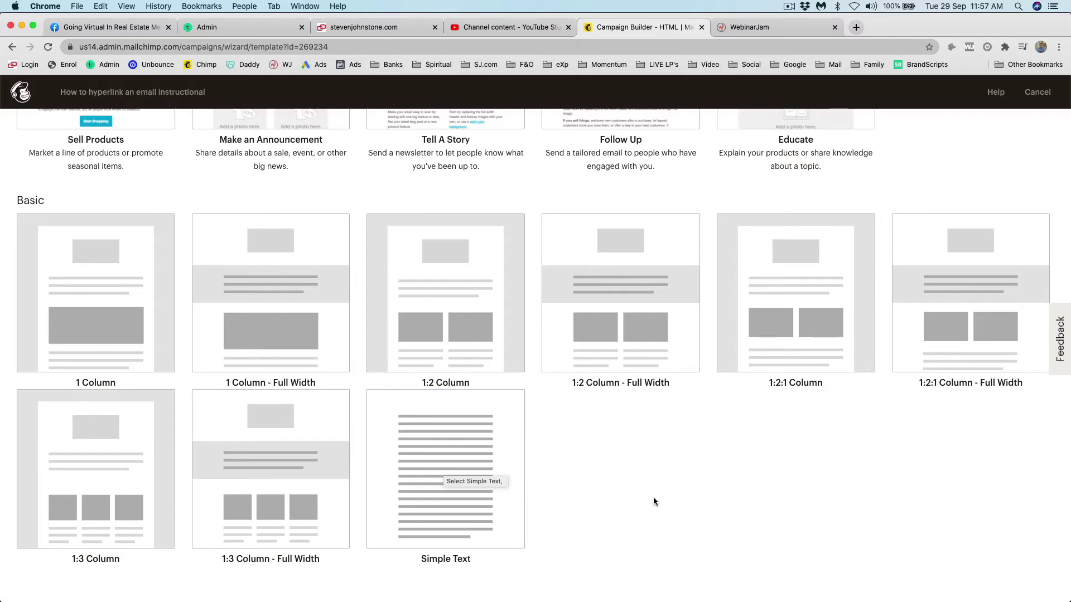
scroll(654, 497, up, 5)
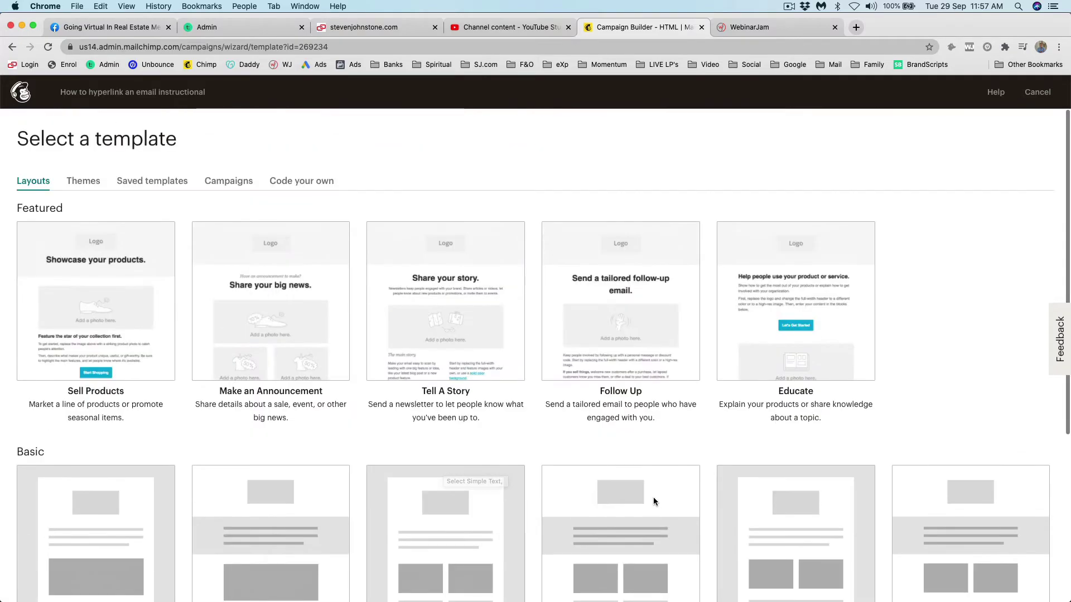
click(149, 184)
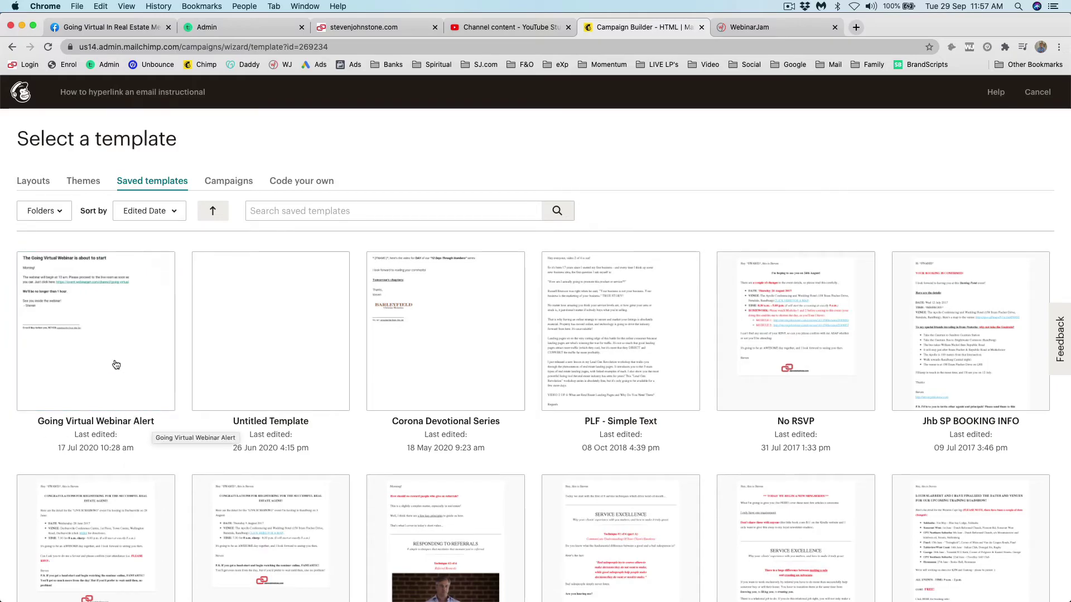
click(107, 345)
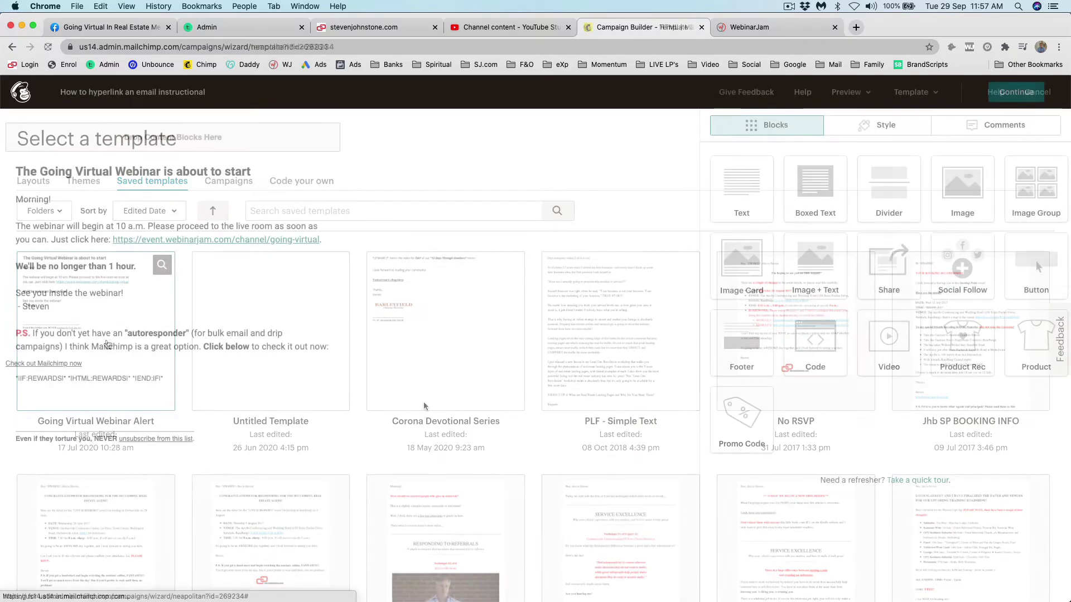
mouse_move(153, 195)
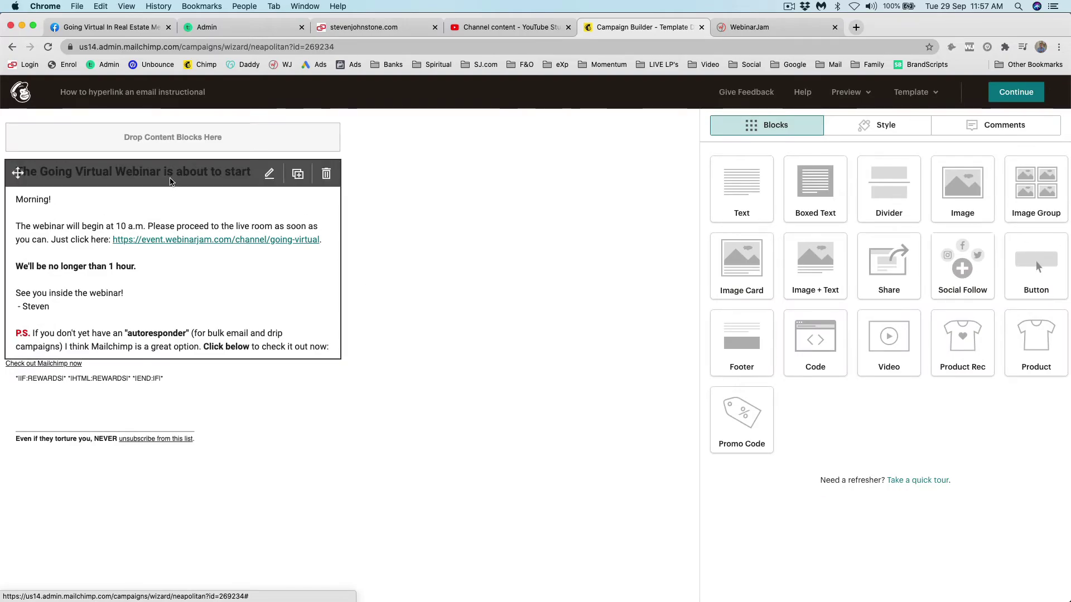
click(153, 195)
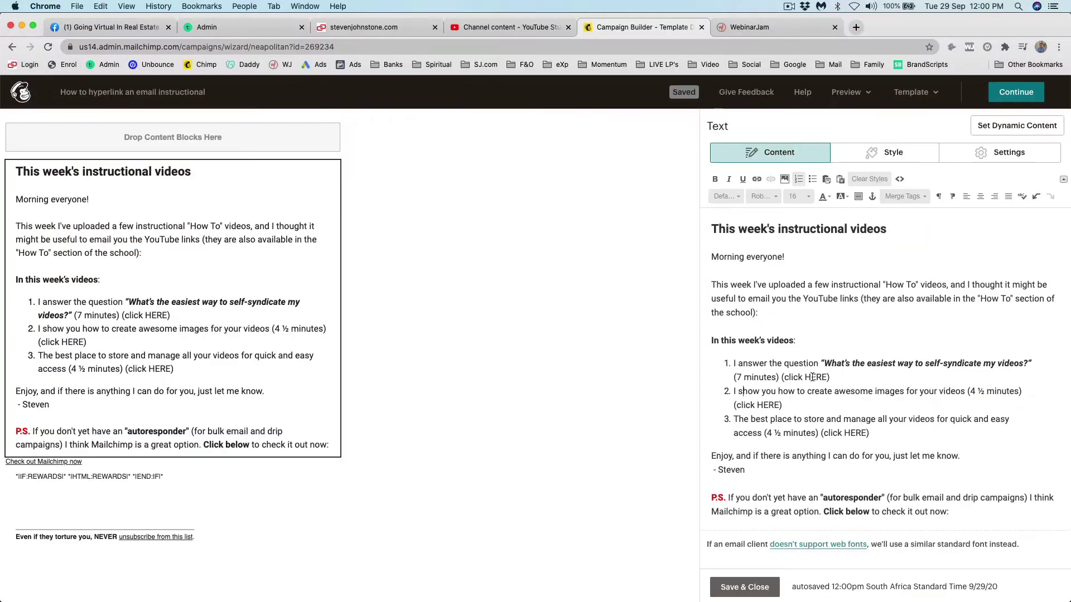
Select HERE in the first list item, then in YouTube Studio search for "synd" and copy the link address of "How to self-syndicate your videos (for FREE!)"
double_click(817, 377)
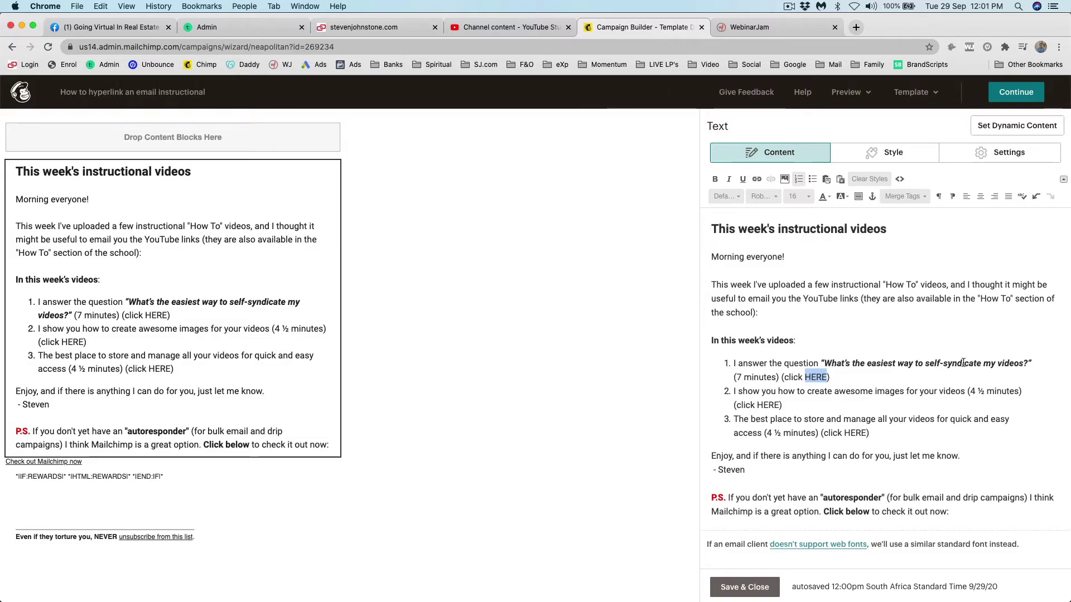
click(493, 27)
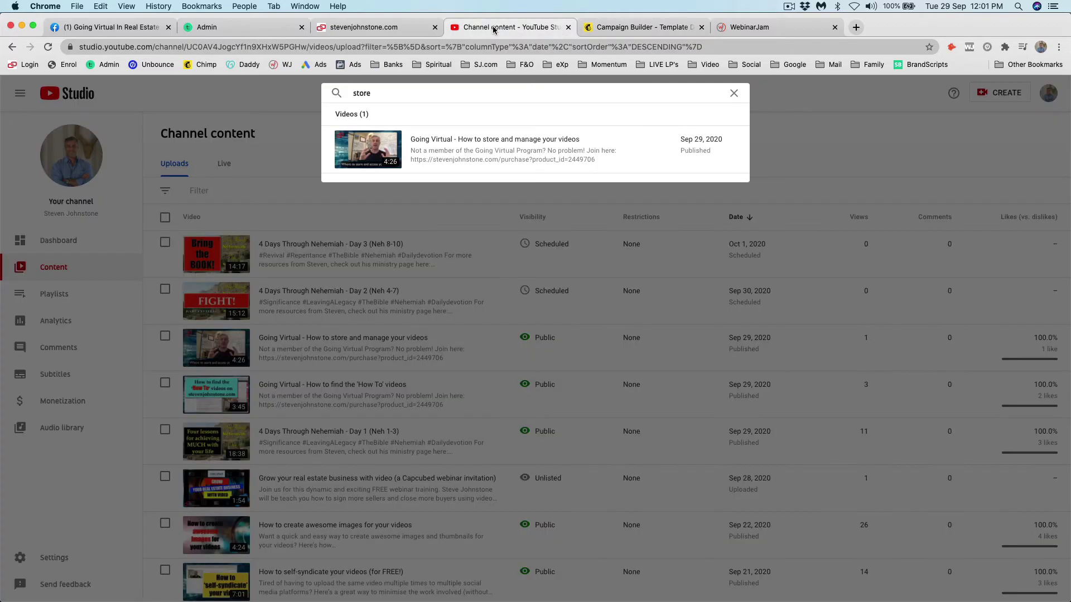
click(733, 92)
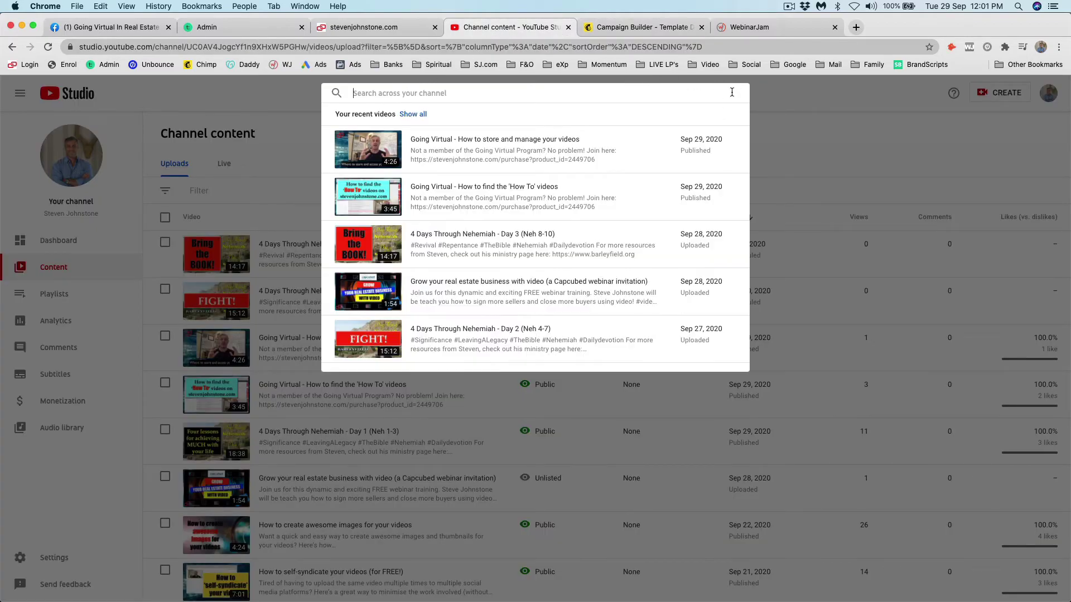
text(synd)
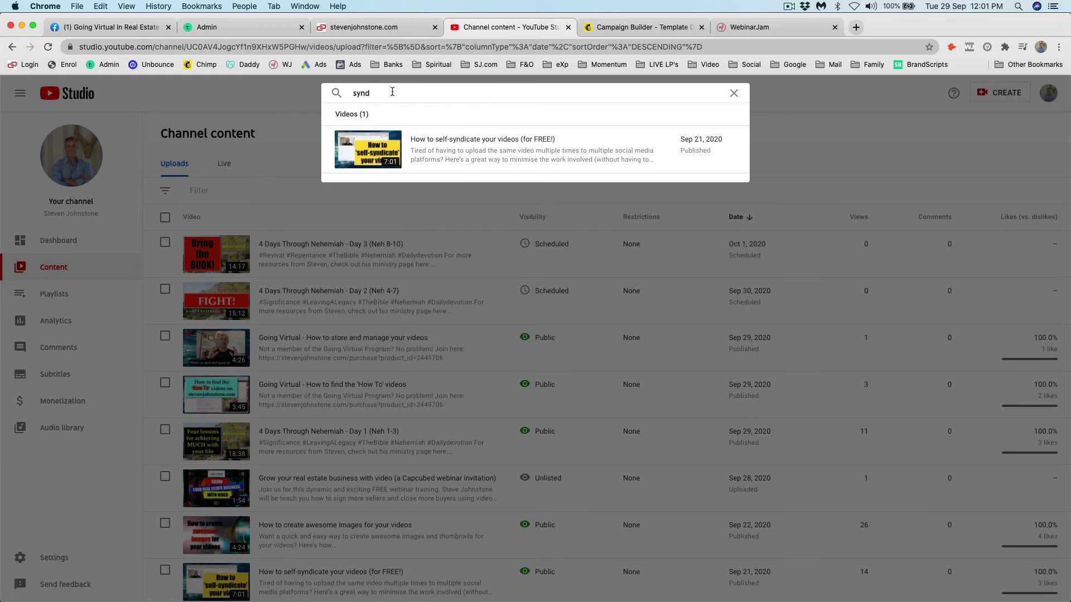
mouse_move(418, 137)
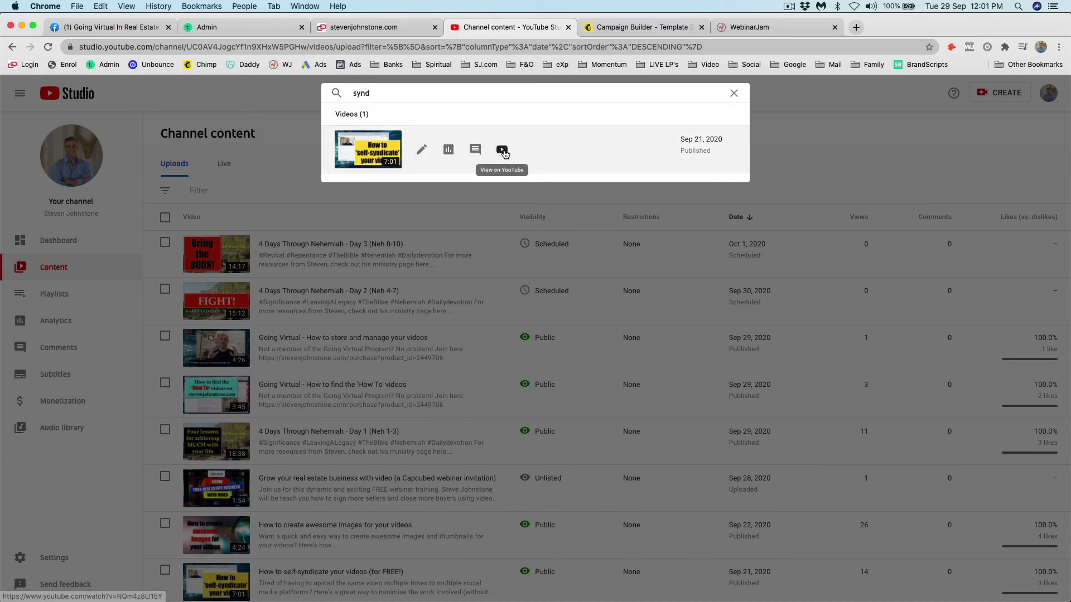
right_click(500, 154)
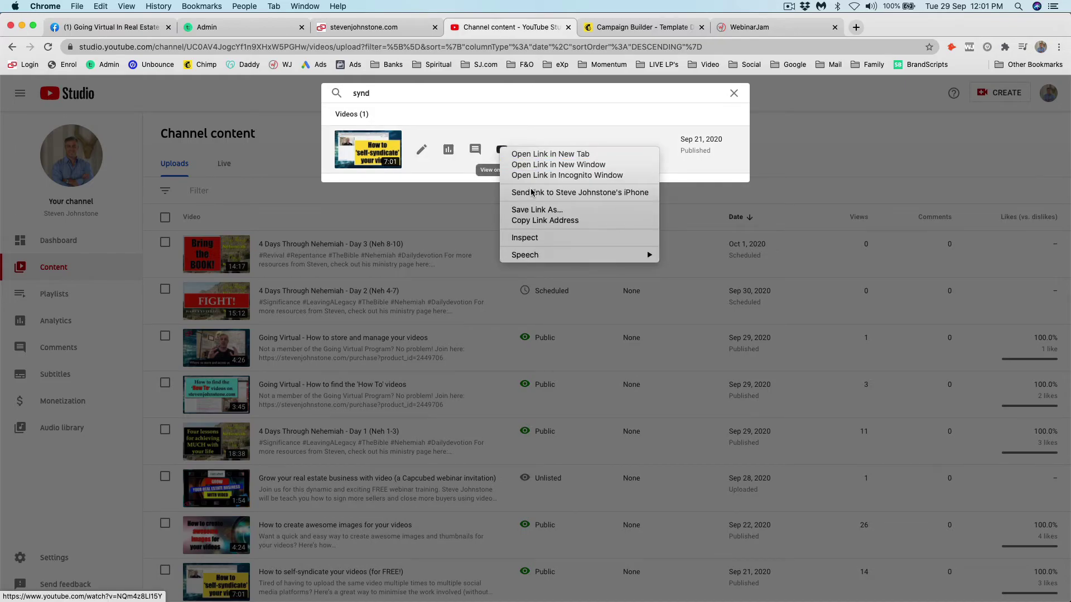
click(529, 221)
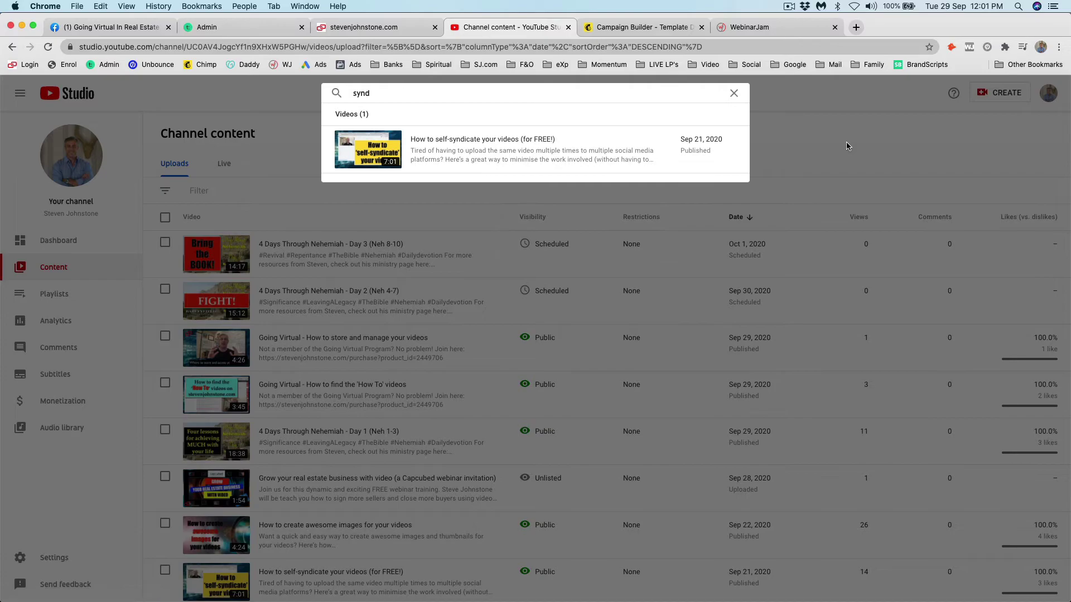
Return to Mailchimp and link the selected HERE in the first list item to the copied YouTube address
click(659, 29)
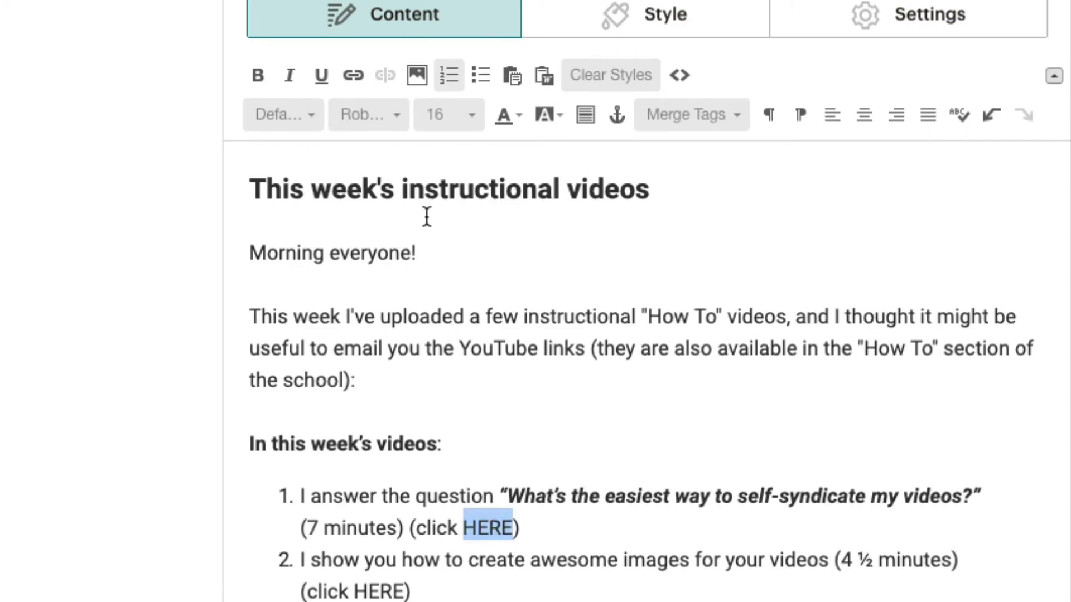
click(355, 75)
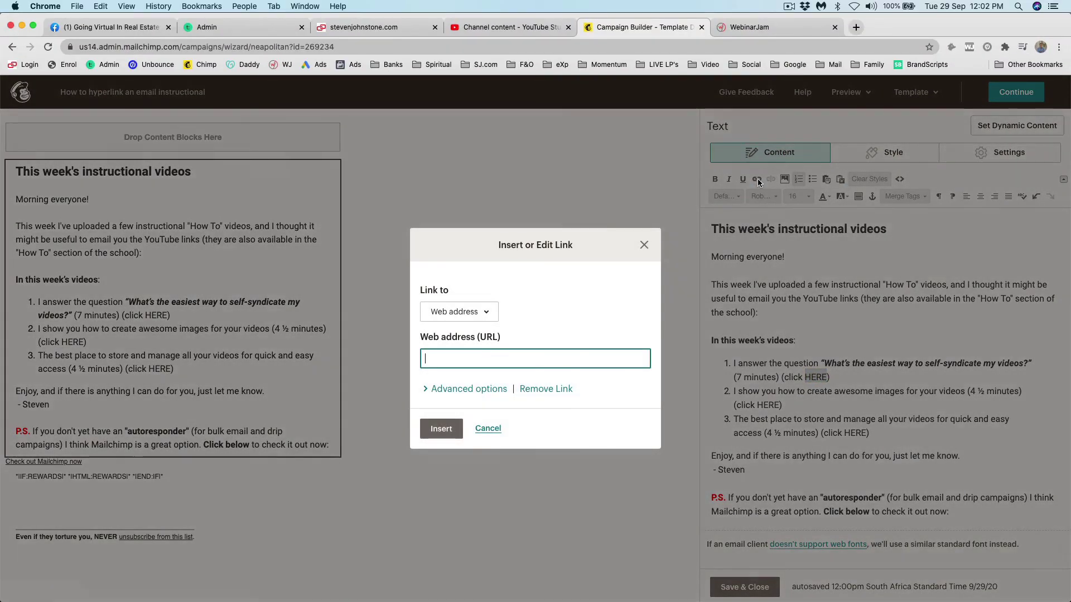
key(super+v)
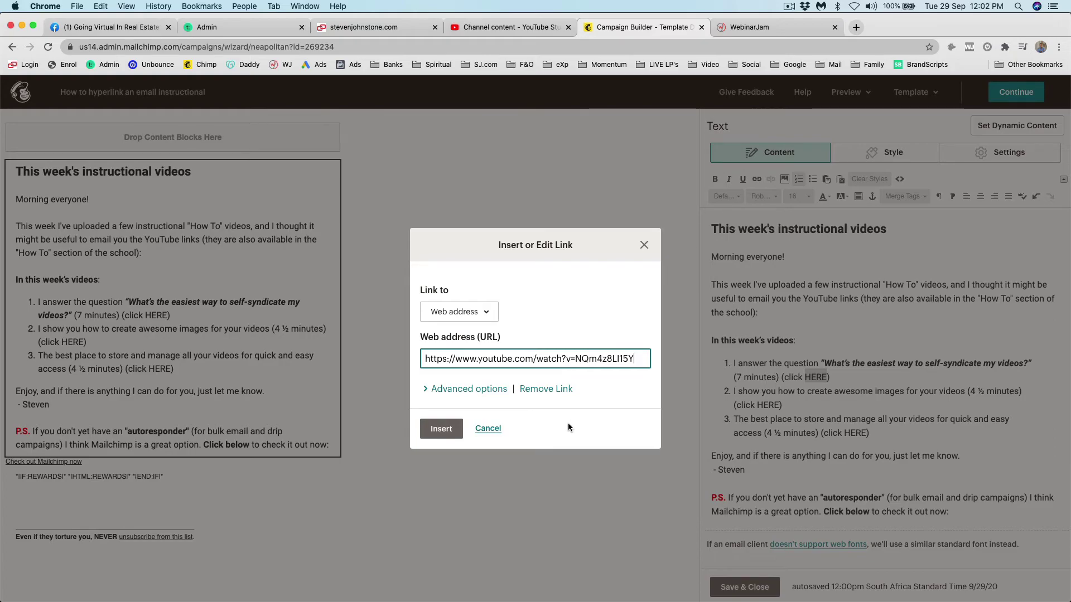
click(438, 427)
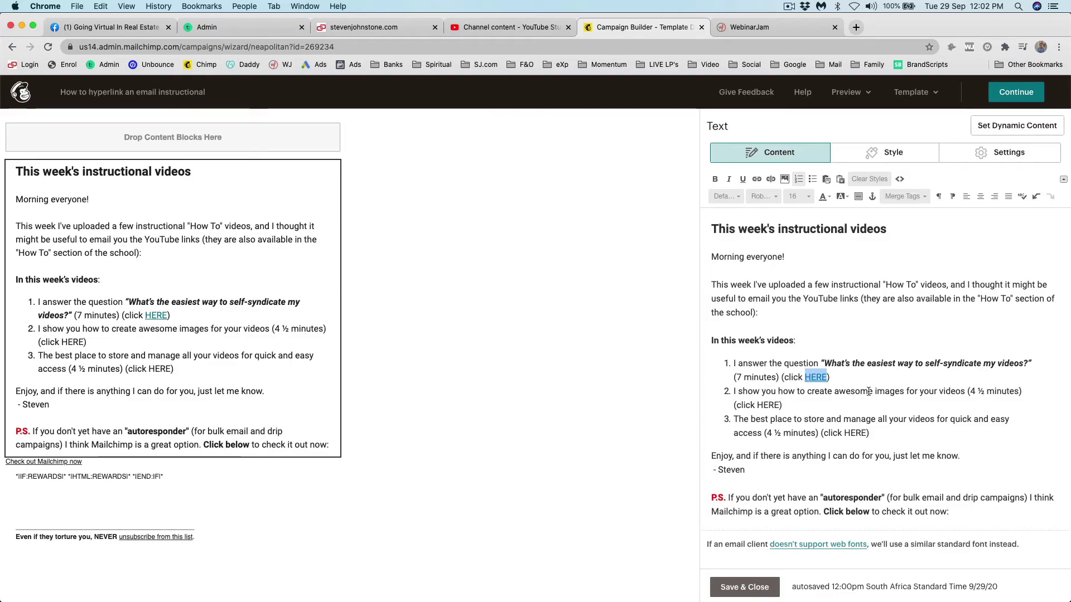
Switch to YouTube Studio, search for "images" and copy the YouTube link address of "How to create awesome images for your videos"
click(517, 27)
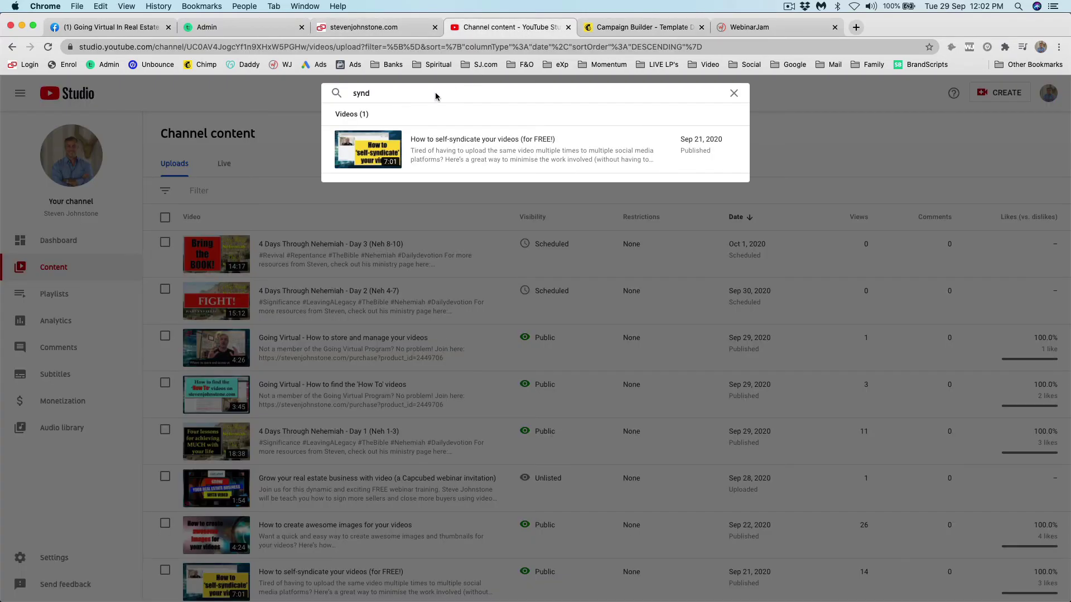
double_click(366, 93)
key(BackSpace)
text(images)
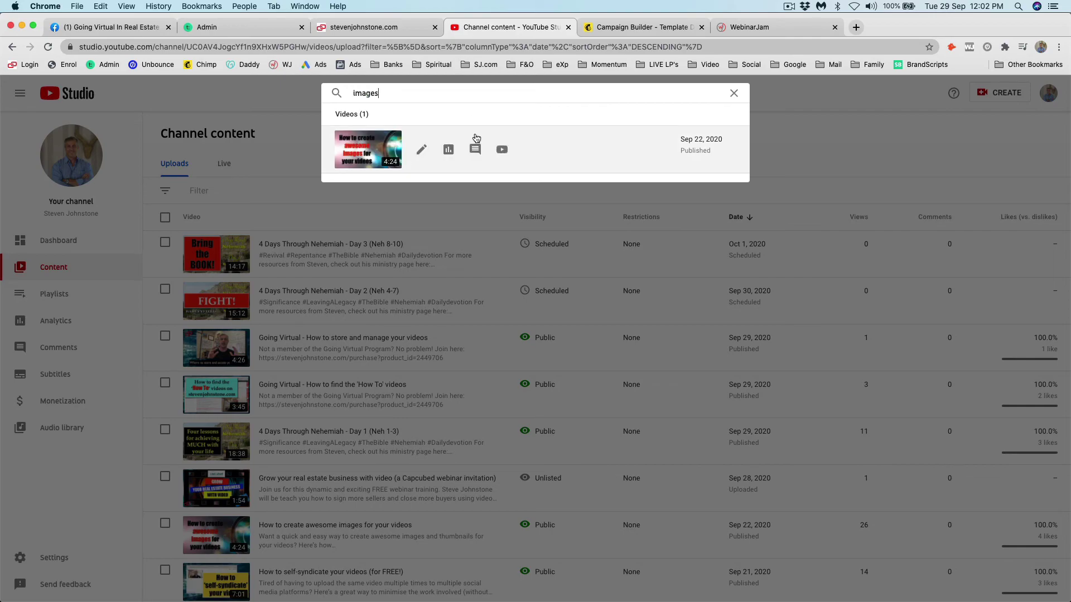
right_click(502, 149)
click(550, 219)
key(super+Tab)
key(super+Tab)
Return to Mailchimp and link the word HERE in the second list item to the copied YouTube address
click(641, 27)
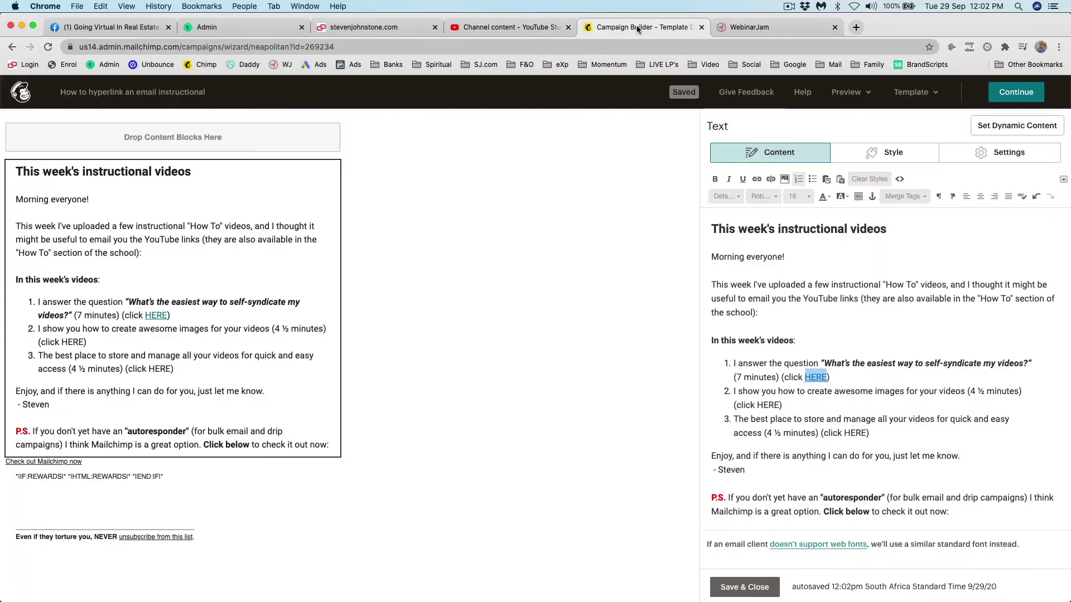
double_click(768, 405)
key(super+k)
key(super+v)
click(440, 430)
Switch to YouTube Studio, search for "store" and copy the YouTube link address of "Going Virtual - How to store and manage your videos"
click(510, 26)
text(store)
right_click(504, 151)
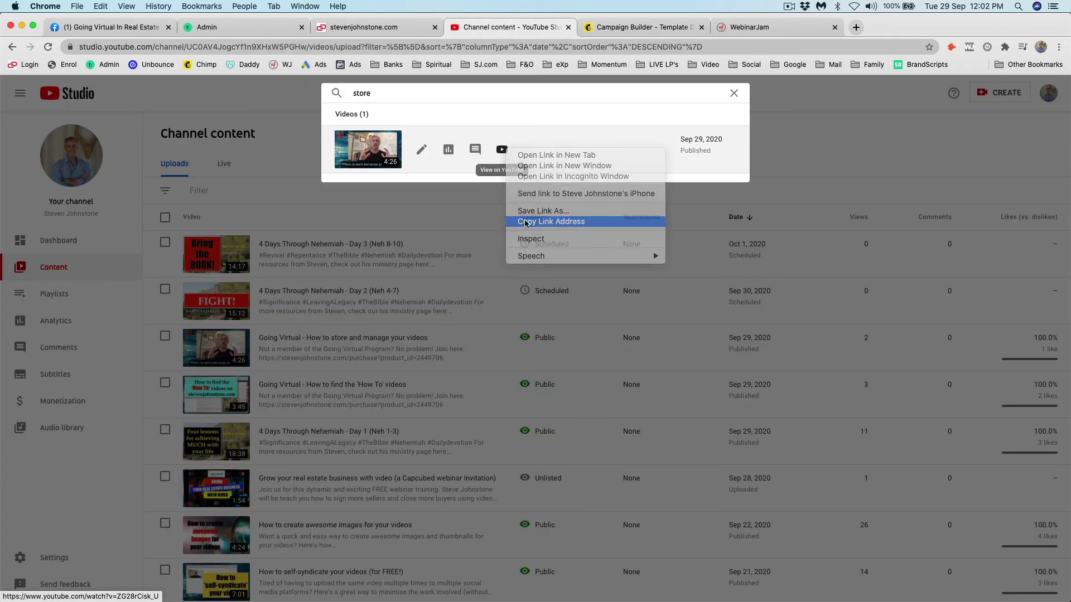
click(552, 220)
Return to Mailchimp, link the word HERE in the third list item to the copied YouTube address, and save and close the text block
click(641, 27)
double_click(854, 433)
click(757, 179)
key(super+v)
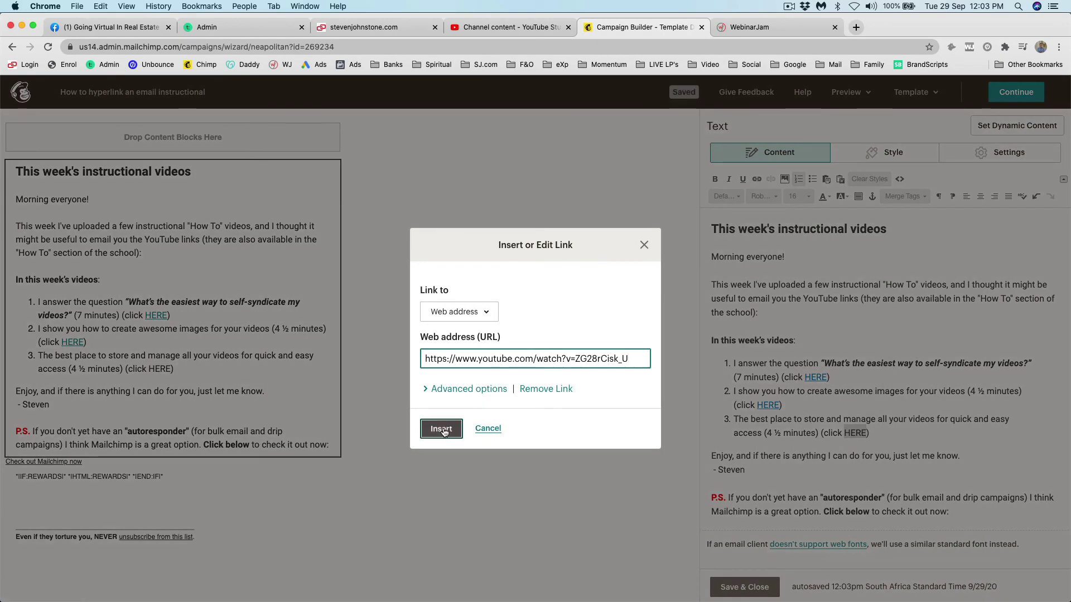
click(441, 428)
click(767, 456)
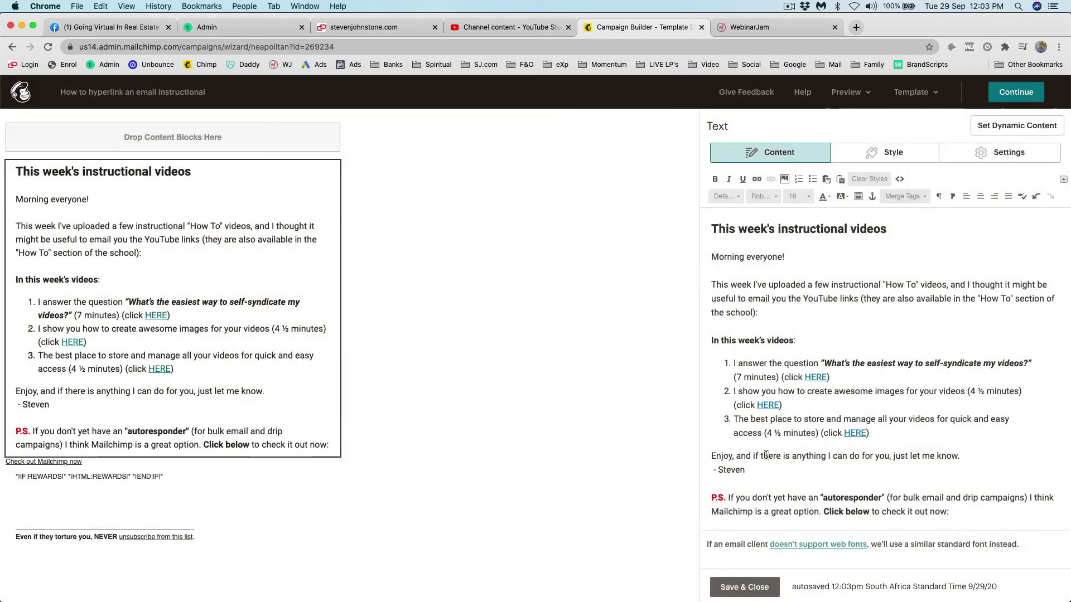
click(745, 588)
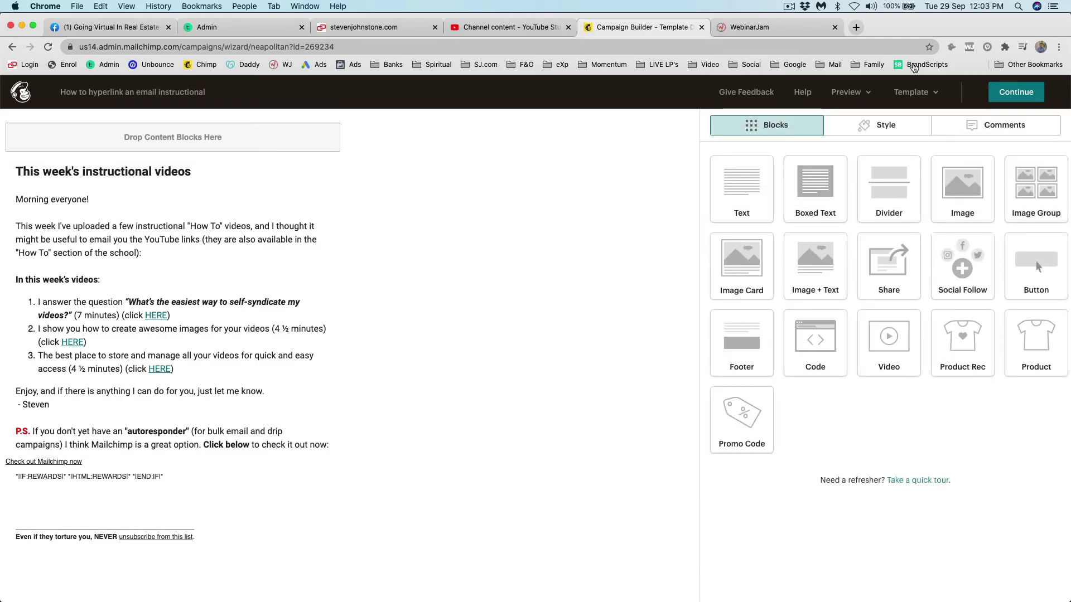
Finish the email design and send the campaign immediately to the Going Virtual Mentorship Group Members audience
click(1017, 93)
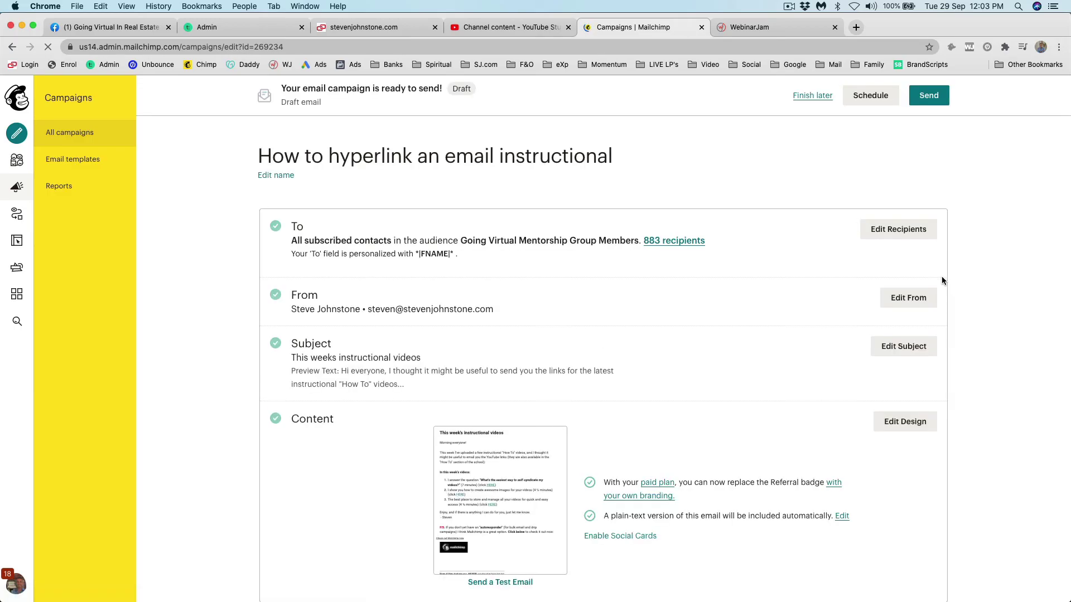
click(928, 96)
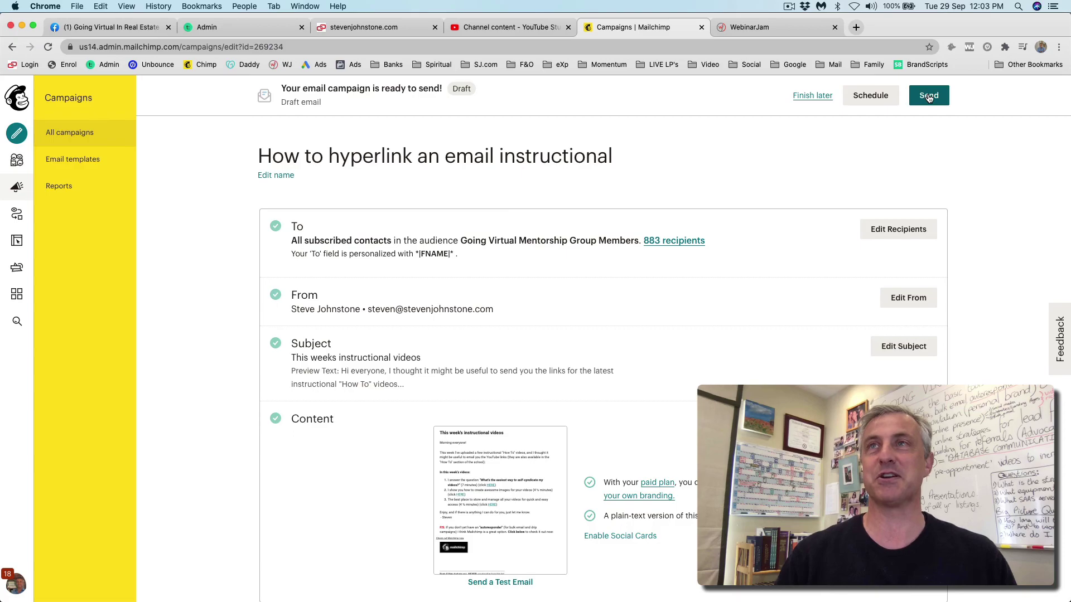
click(928, 96)
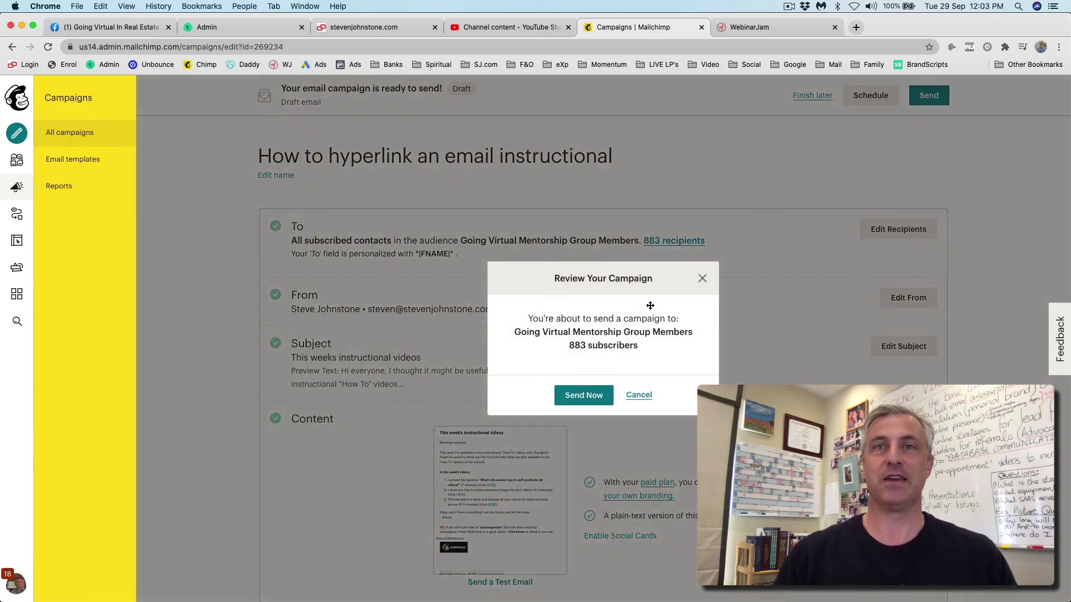
click(580, 391)
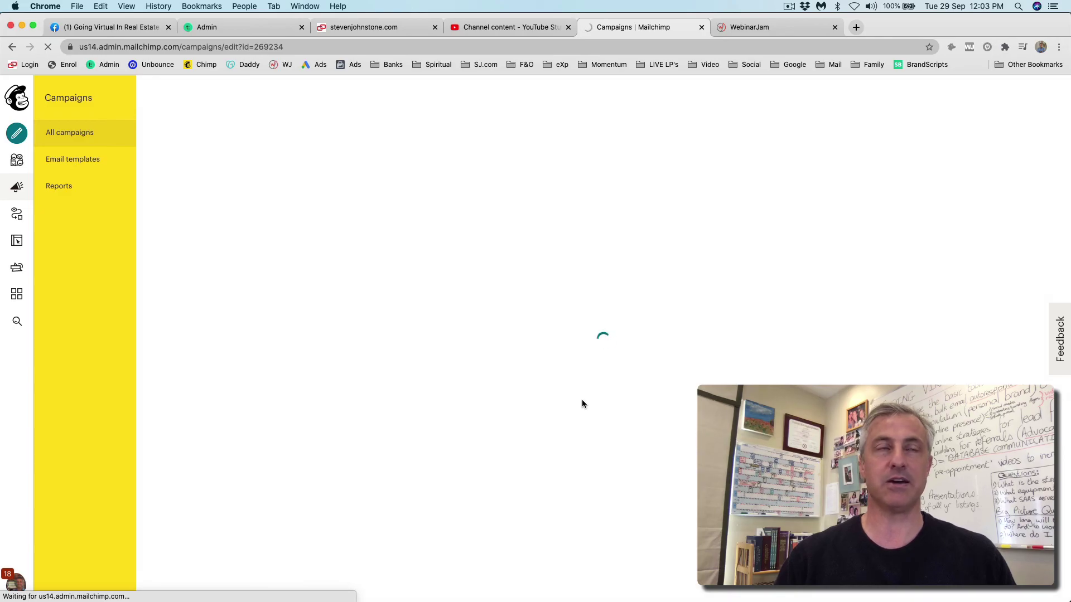